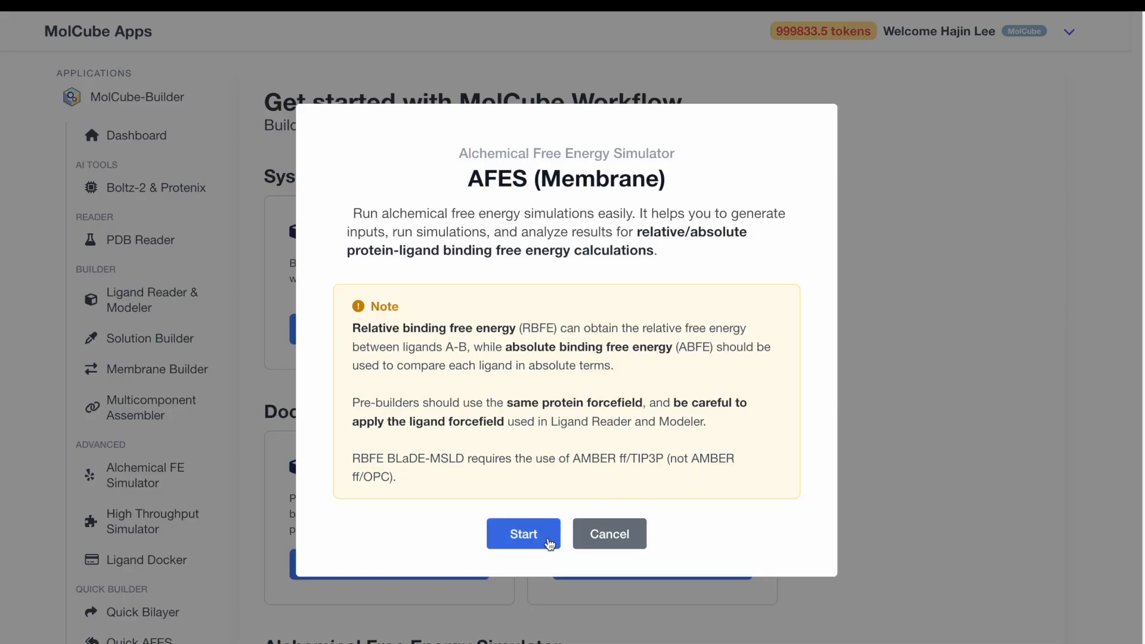
# - Start an AFES (Membrane) workflow and create it with the title AFES_membrane
pyautogui.click(549, 544)
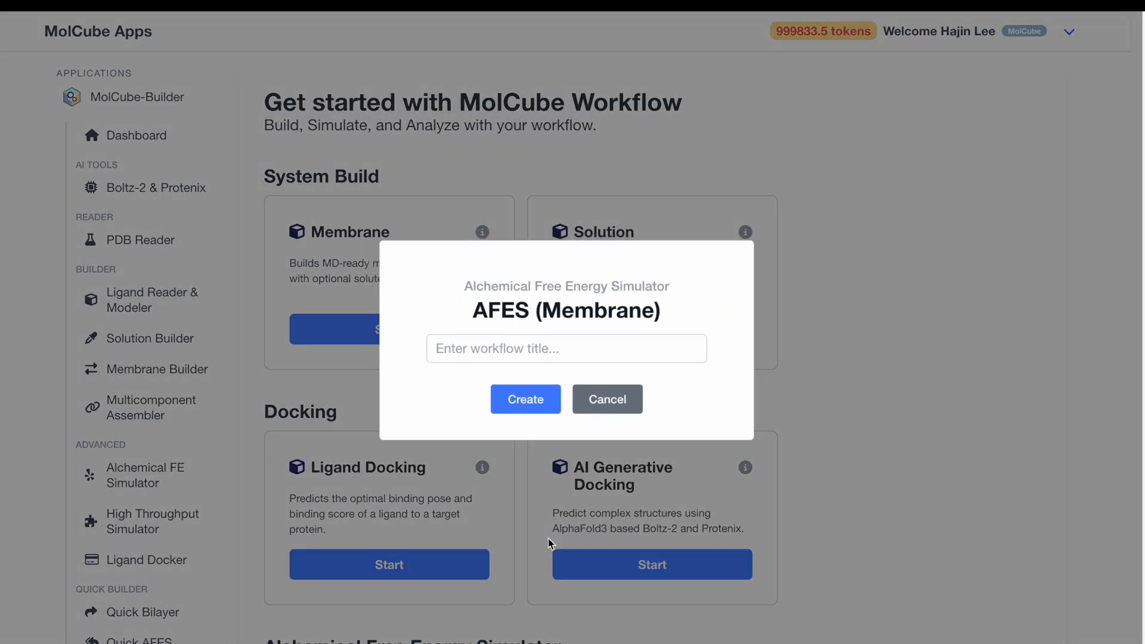
pyautogui.click(618, 356)
pyautogui.write('AF')
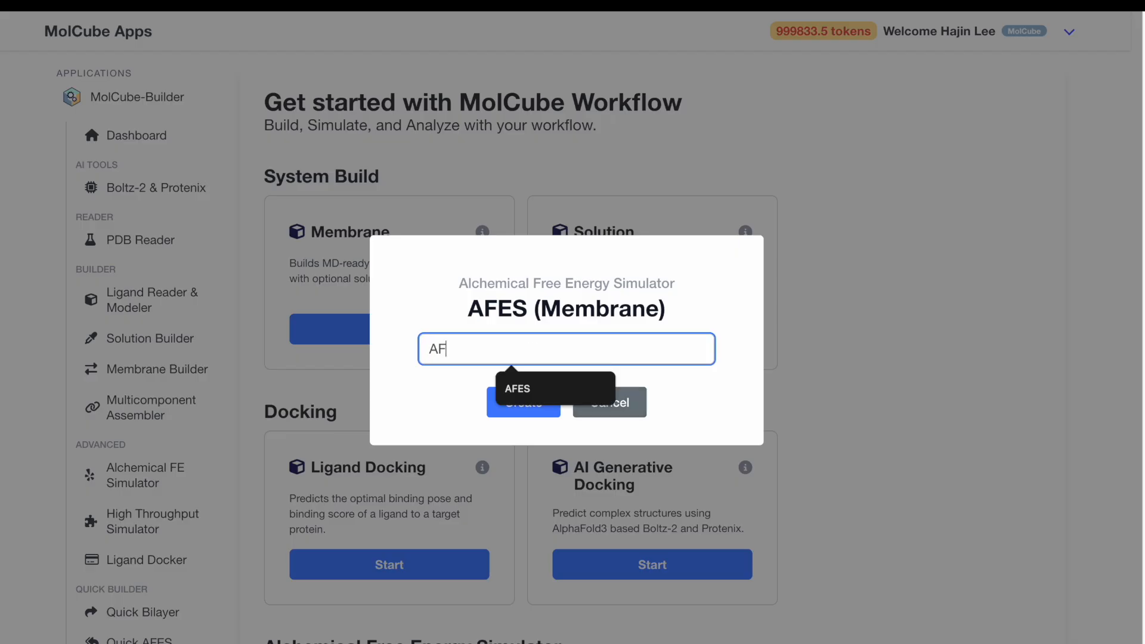
pyautogui.write('ES_membr')
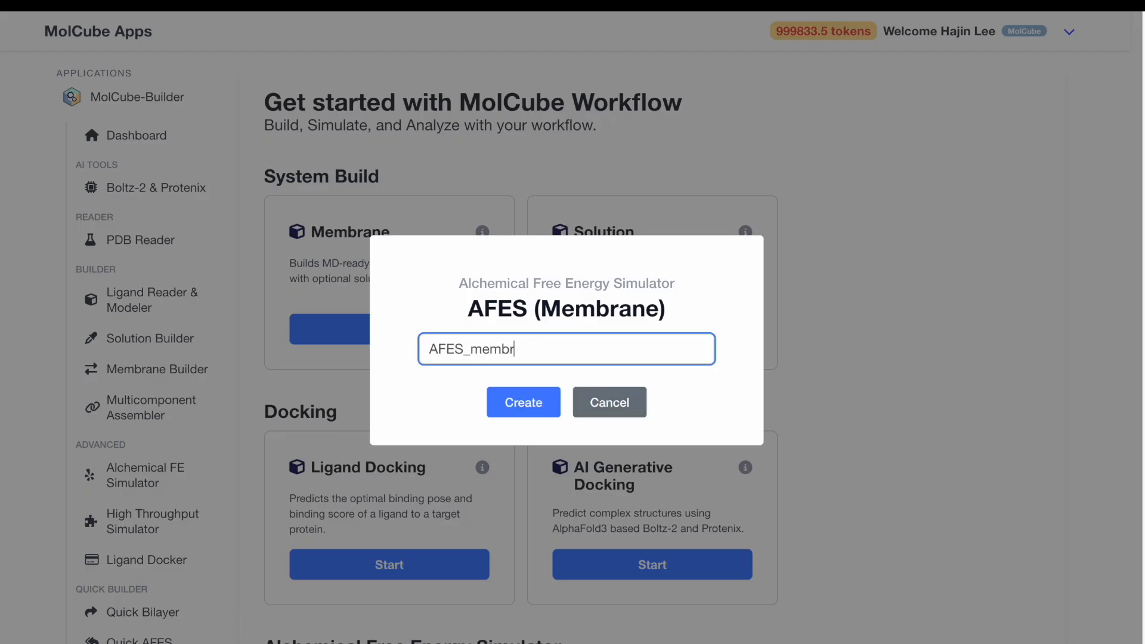
pyautogui.write('ane')
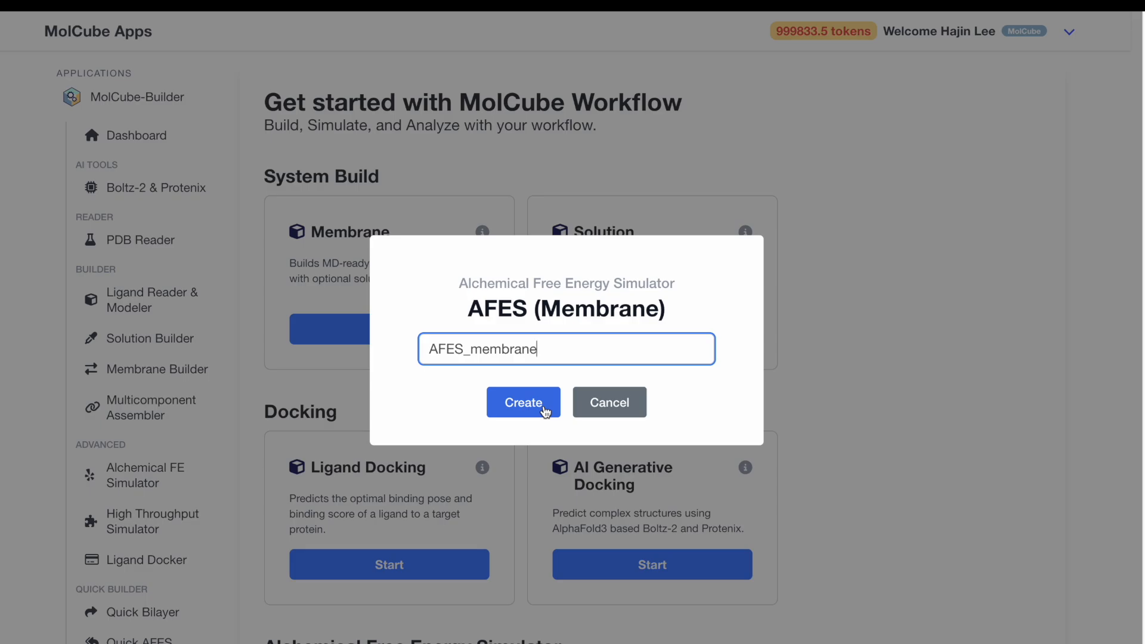
pyautogui.click(545, 410)
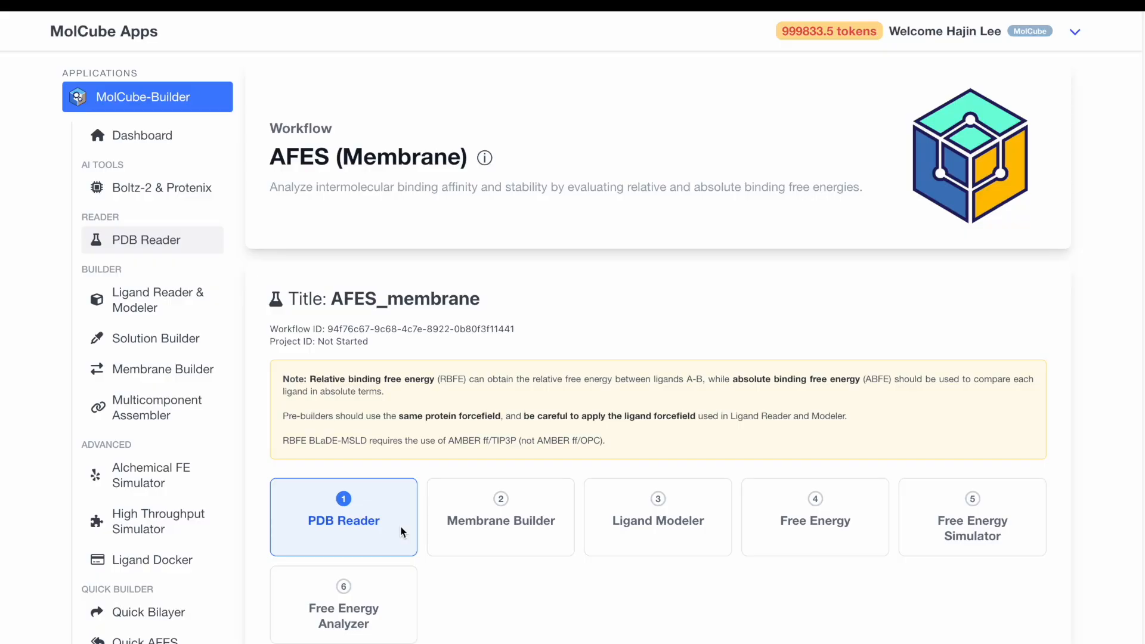
# - Create the PDB Reader project titled AFES_membrane_PDB with the AMBER force field and its default options
pyautogui.scroll(-5, 402, 532)
pyautogui.scroll(-1, 582, 521)
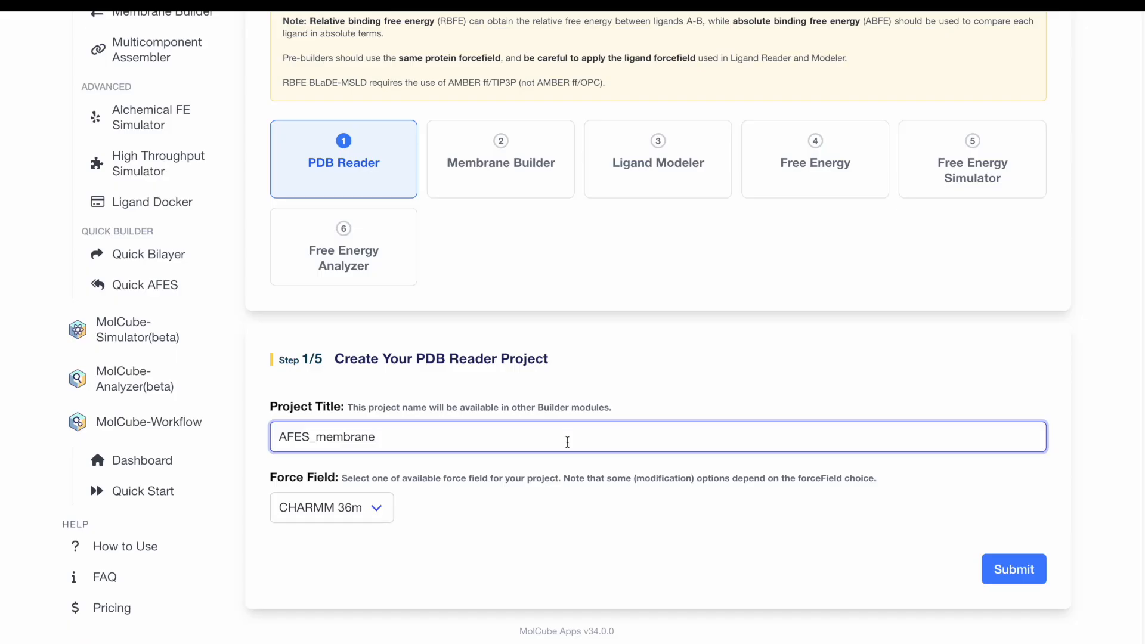
pyautogui.write('_PDB')
pyautogui.click(351, 511)
pyautogui.click(343, 529)
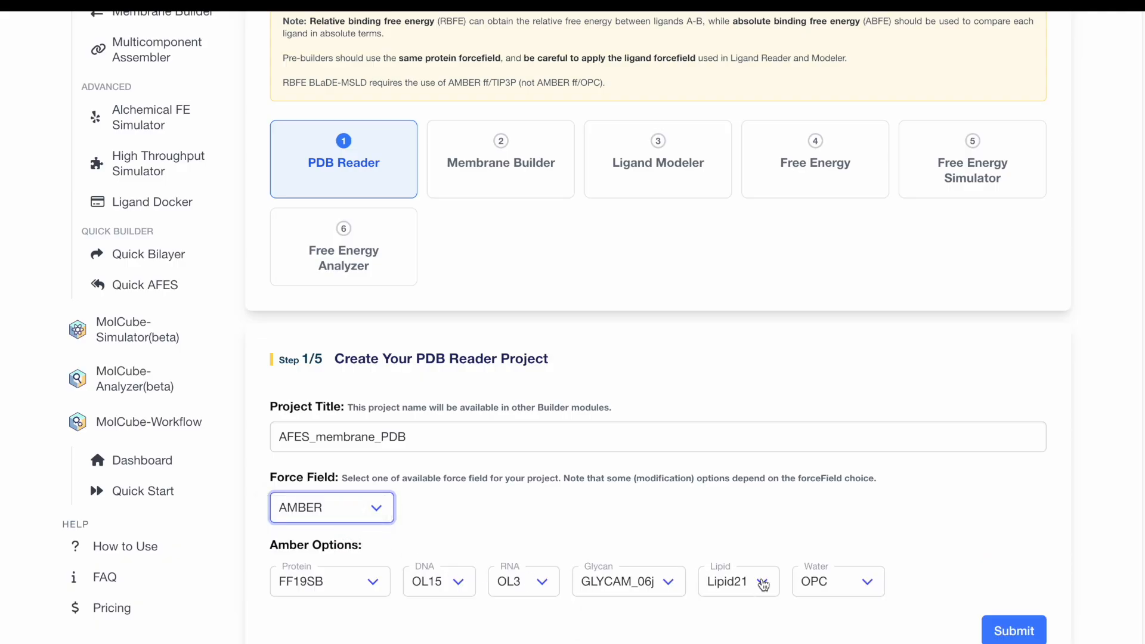
pyautogui.click(1025, 633)
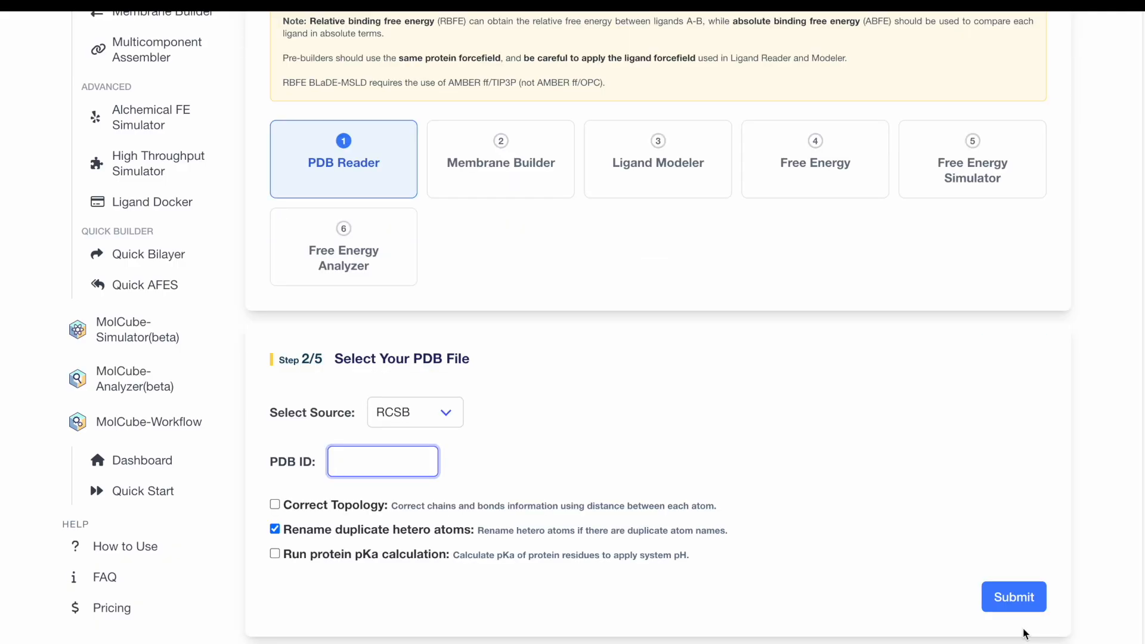
# - Look at the Custom and Predicted source options for the PDB file
pyautogui.click(453, 413)
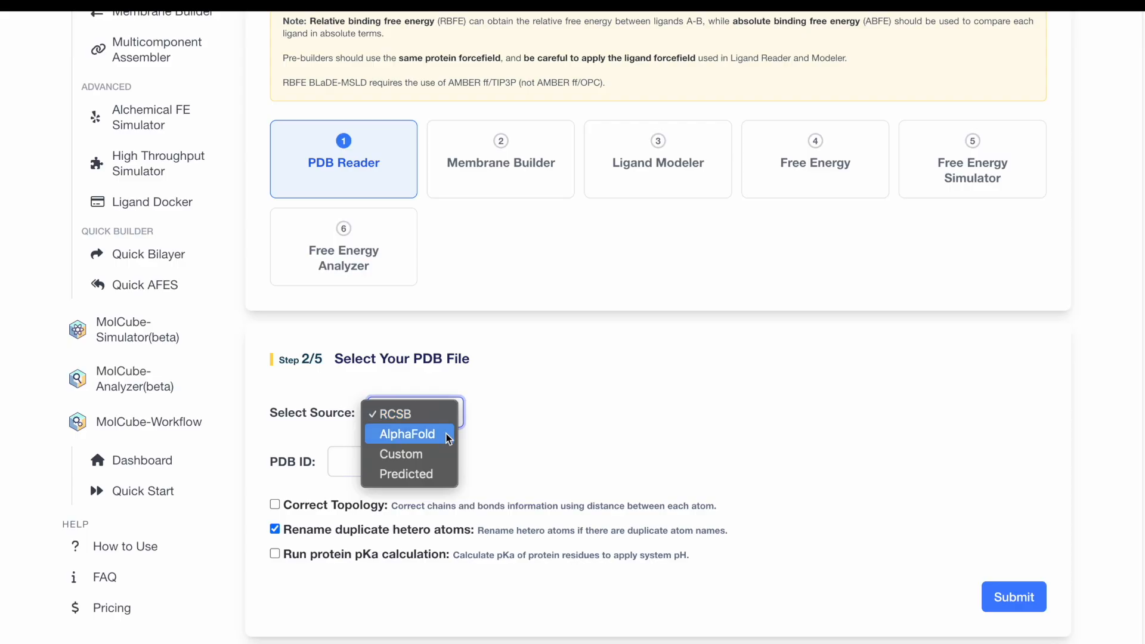
pyautogui.click(439, 454)
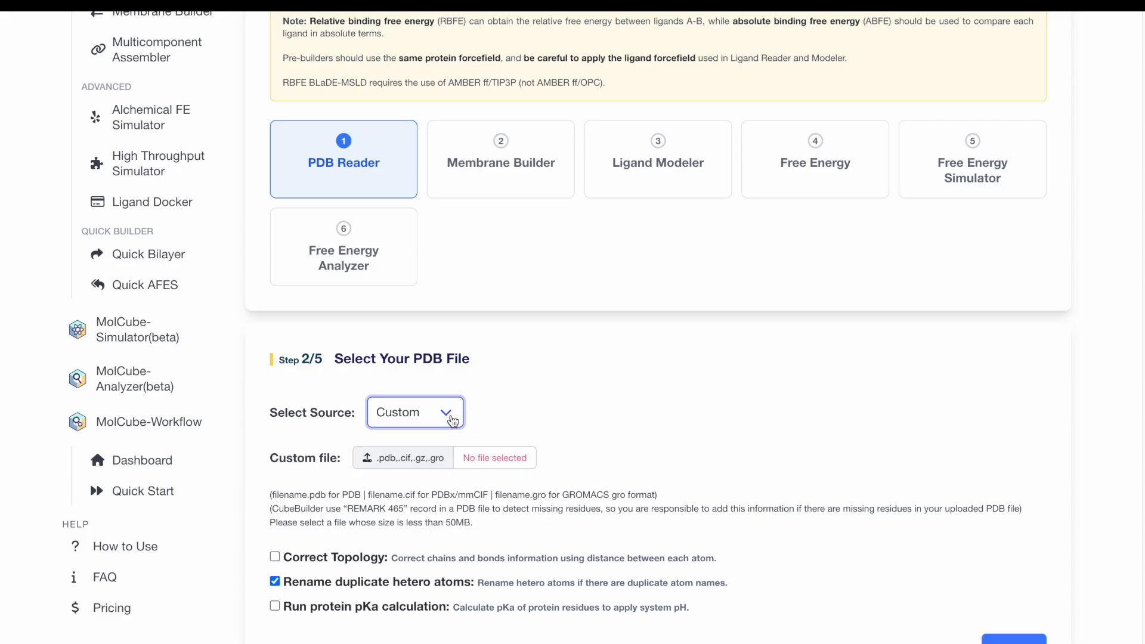
pyautogui.click(451, 416)
pyautogui.click(438, 434)
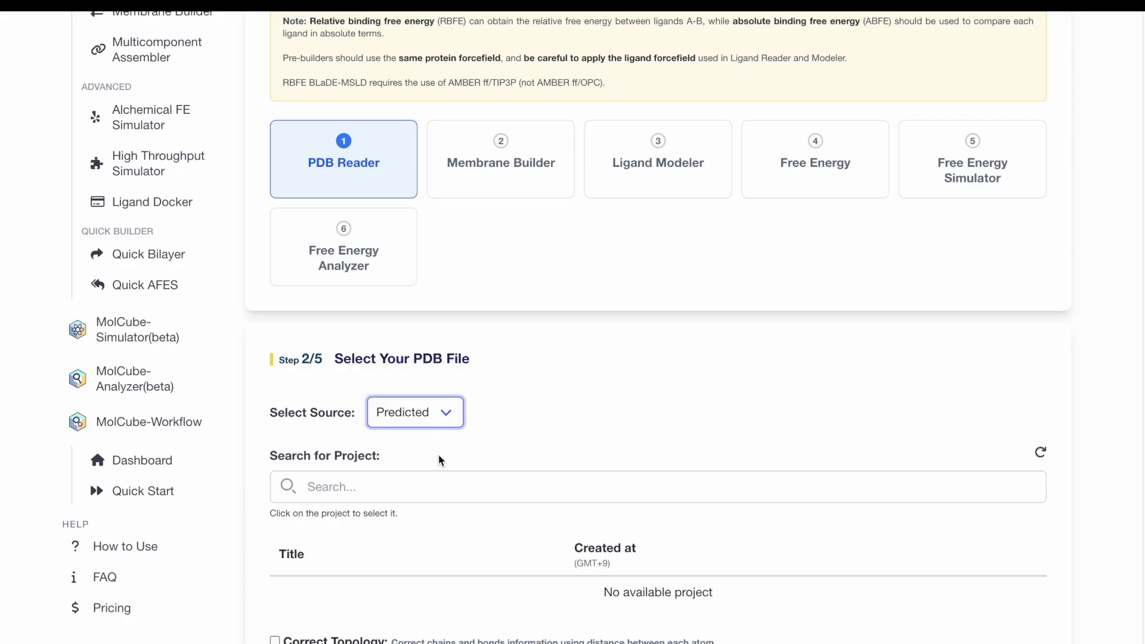
# - Validate the standalone ligand ZMA with the OpenFF - fast force field and the SDF from RCSB, applying its structure
pyautogui.scroll(6, 439, 384)
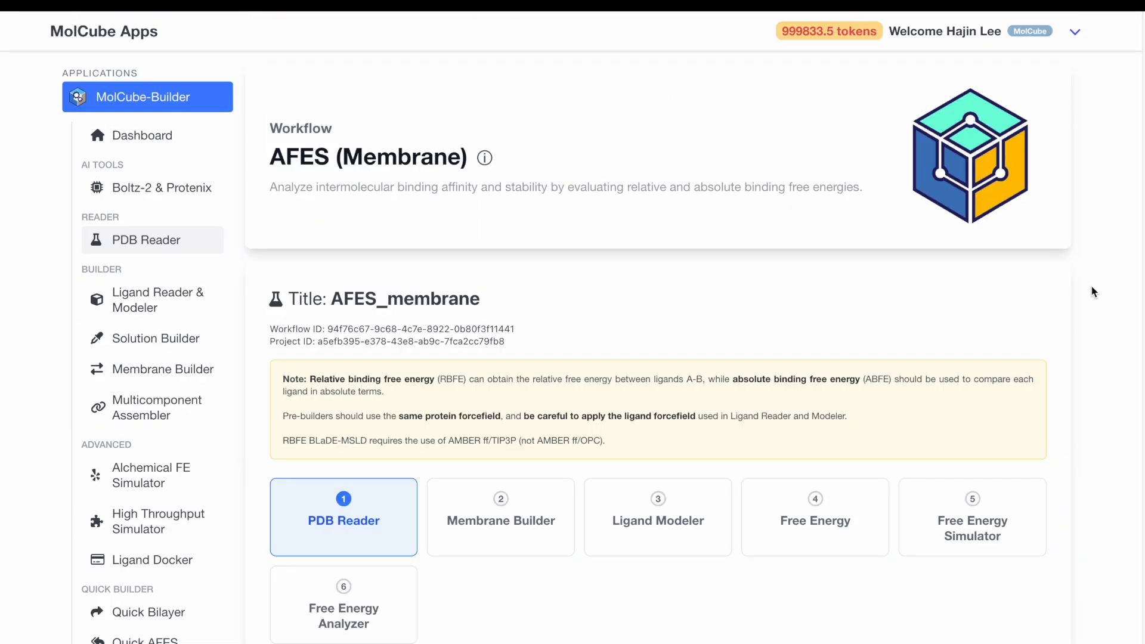
pyautogui.scroll(-2, 1096, 288)
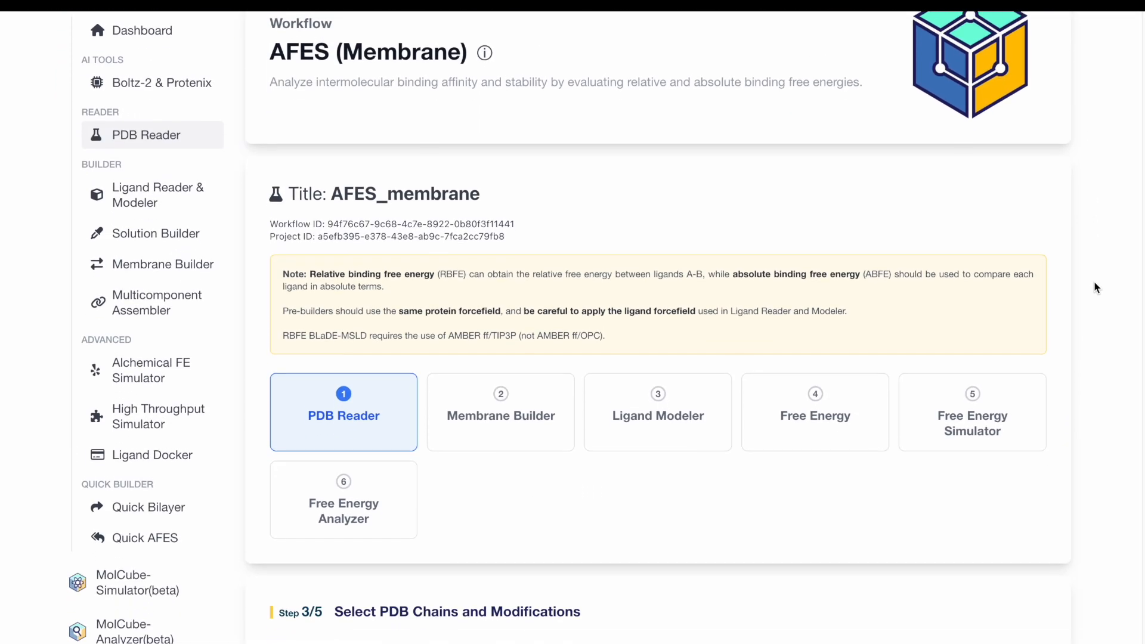
pyautogui.scroll(-8, 1097, 269)
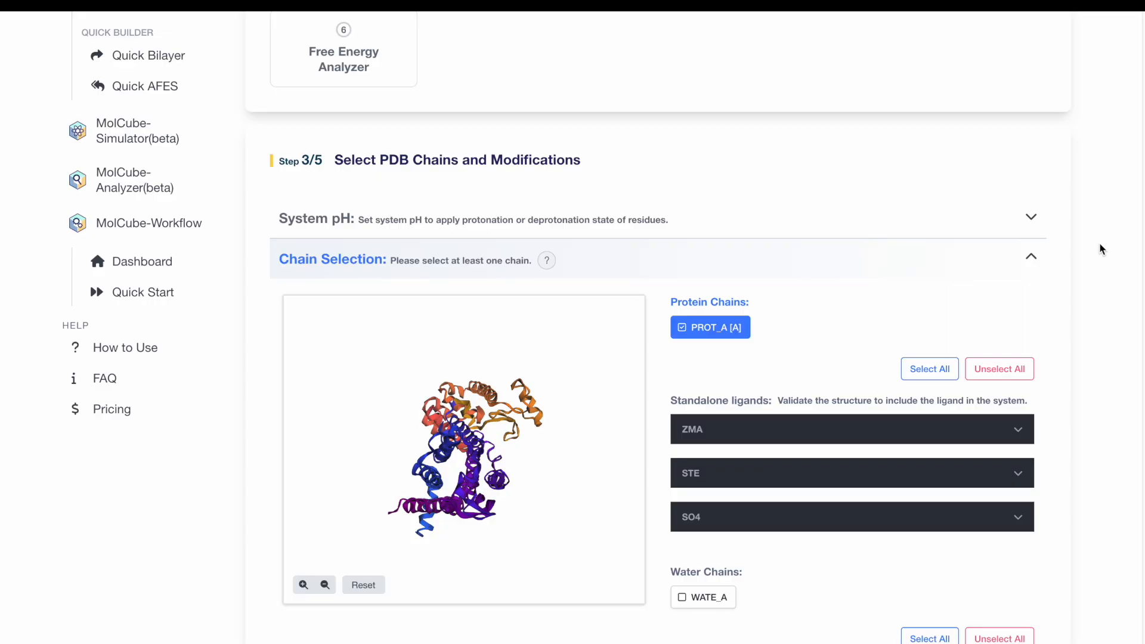
pyautogui.scroll(-2, 1102, 249)
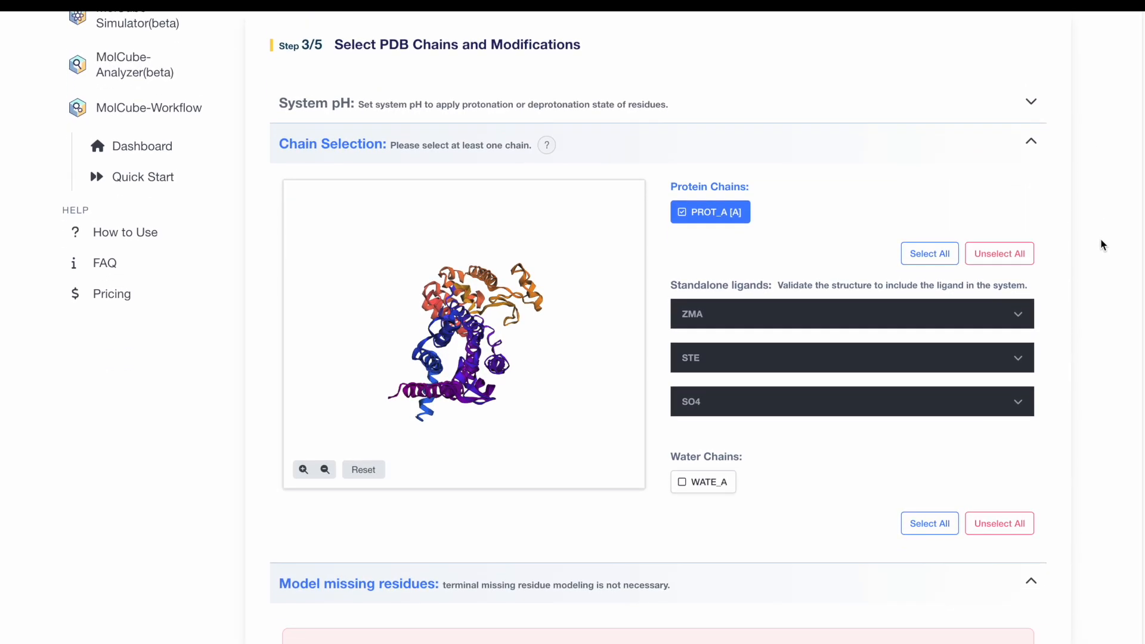
pyautogui.click(1018, 314)
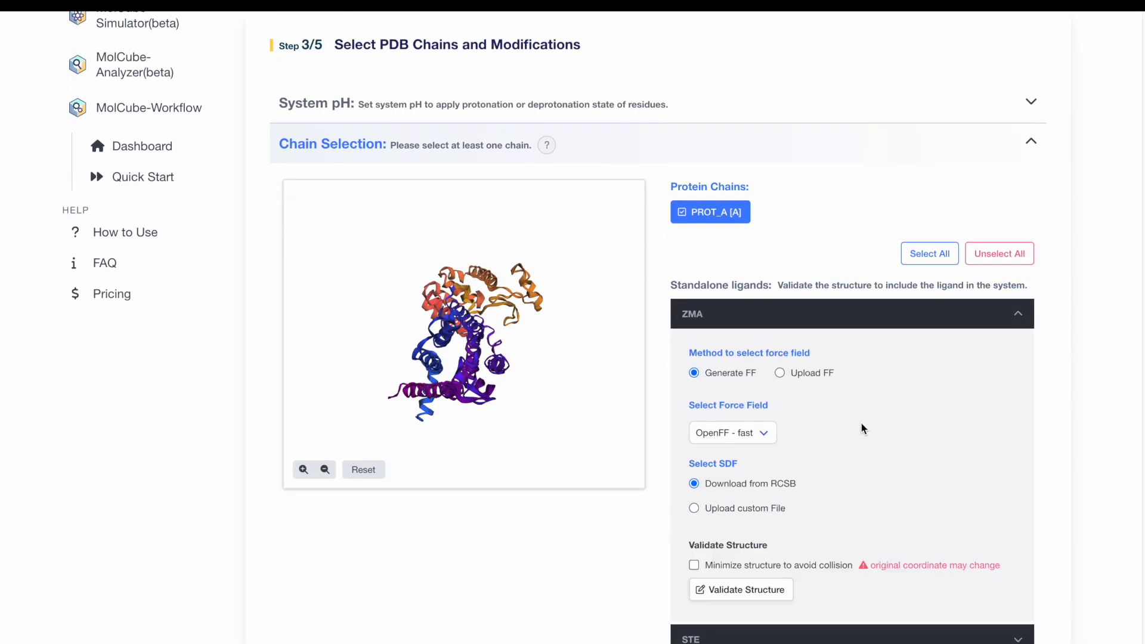
pyautogui.click(761, 587)
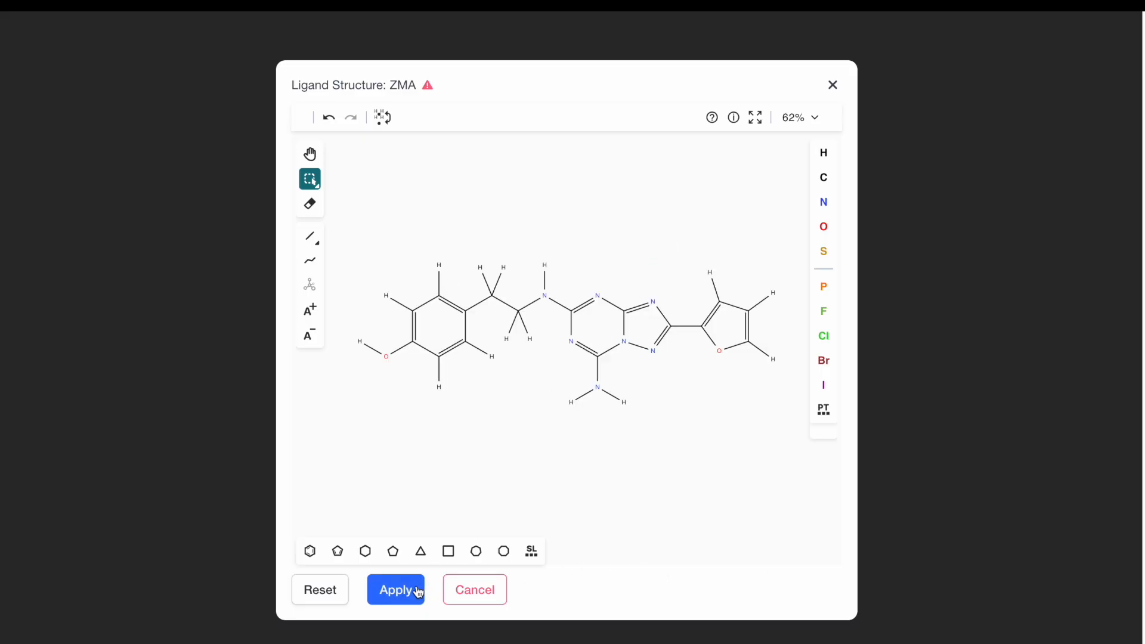
pyautogui.click(417, 591)
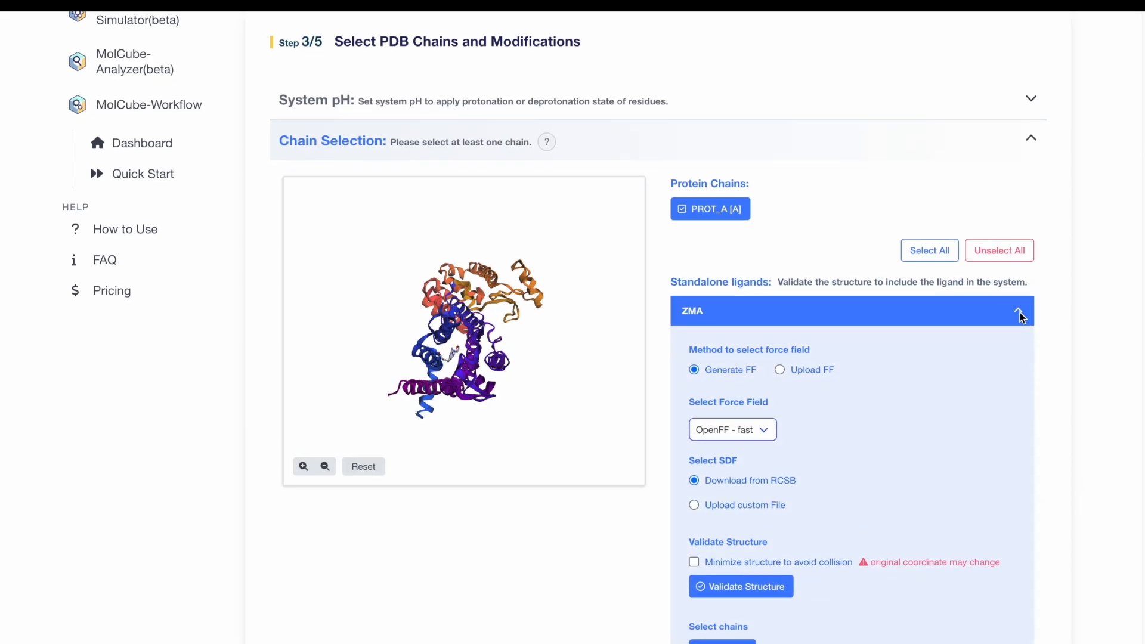
pyautogui.click(1020, 315)
# - Validate the standalone ligand STE with OpenFF - fast and the RCSB SDF, applying its structure
pyautogui.click(1016, 358)
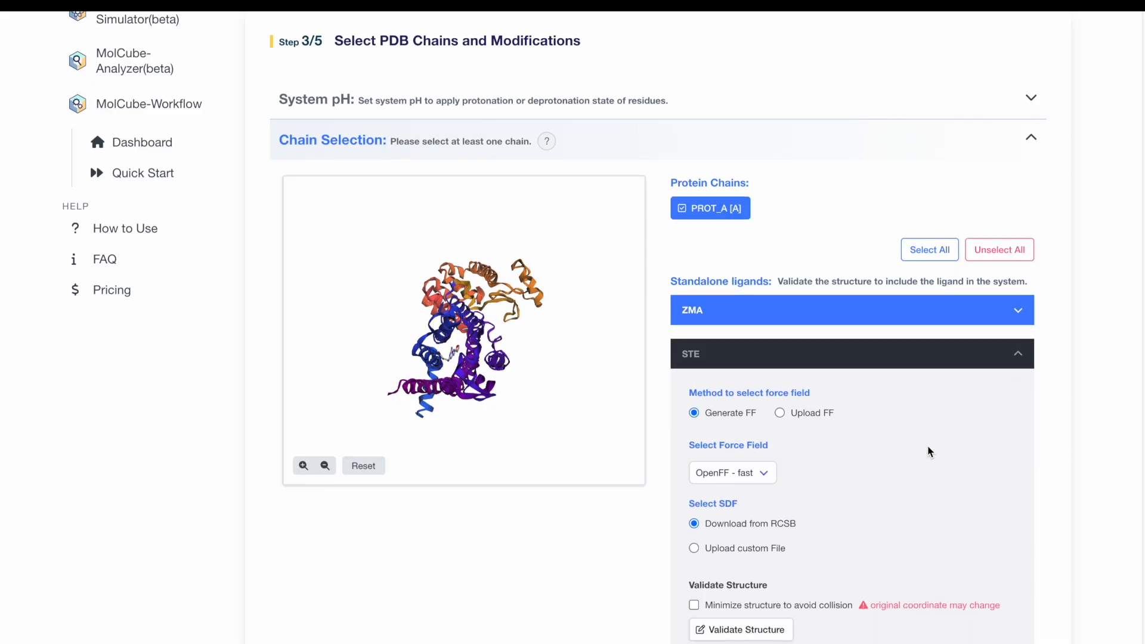
pyautogui.scroll(-1, 930, 451)
pyautogui.click(734, 613)
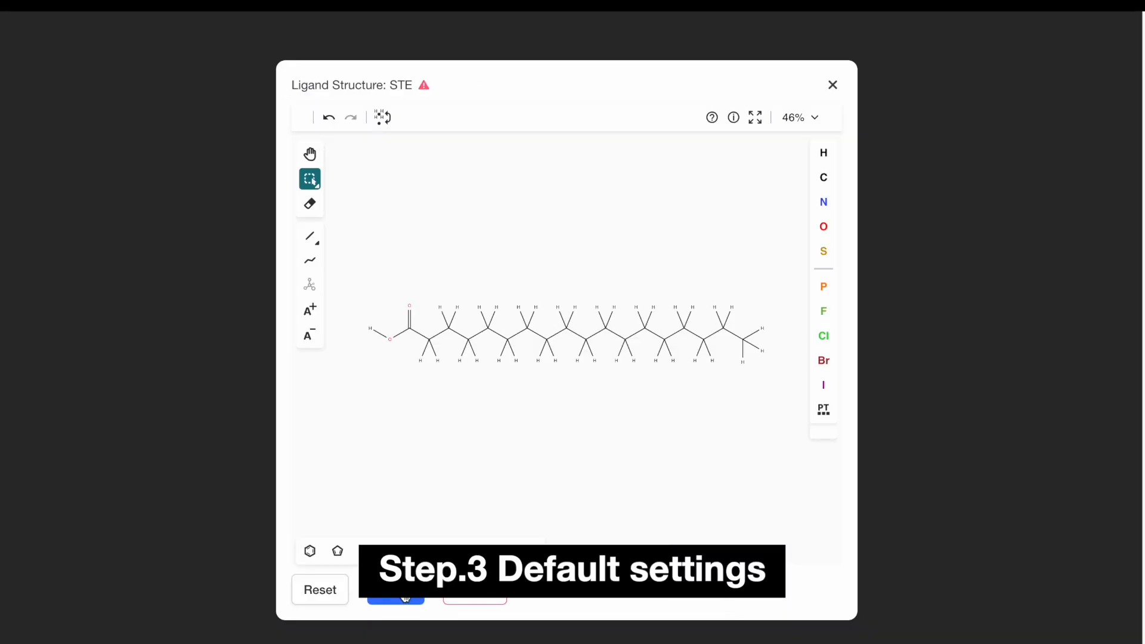
pyautogui.click(405, 597)
pyautogui.scroll(-2, 955, 358)
pyautogui.click(1018, 251)
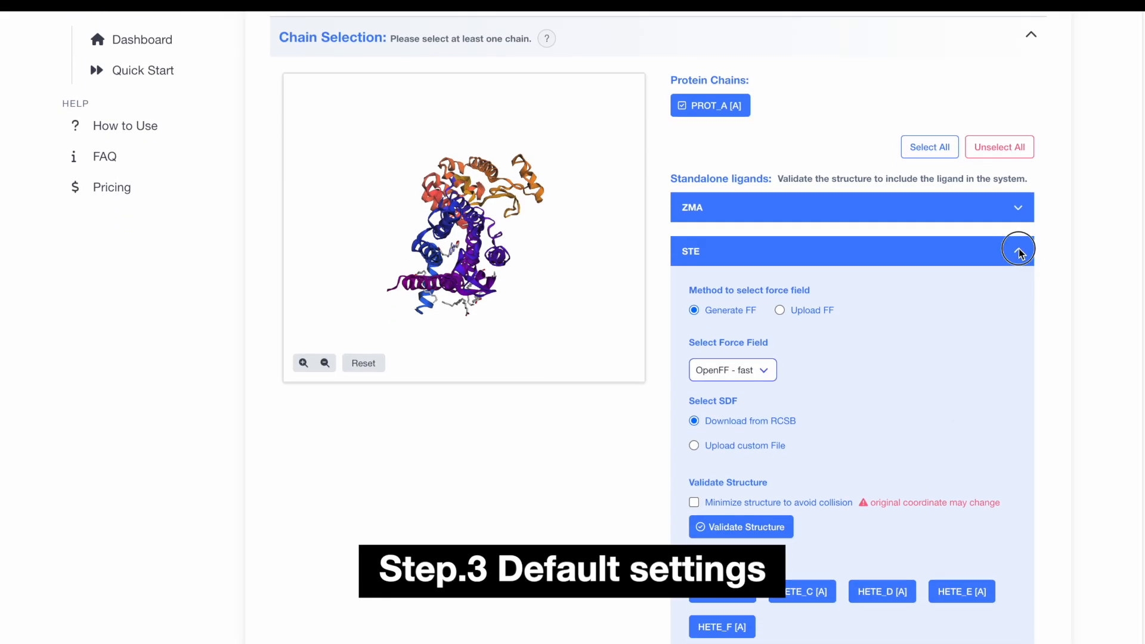
# - Submit the PDB chains and modifications with the remaining default settings and proceed to the Membrane Builder stage
pyautogui.scroll(-5, 1078, 350)
pyautogui.scroll(-12, 1079, 350)
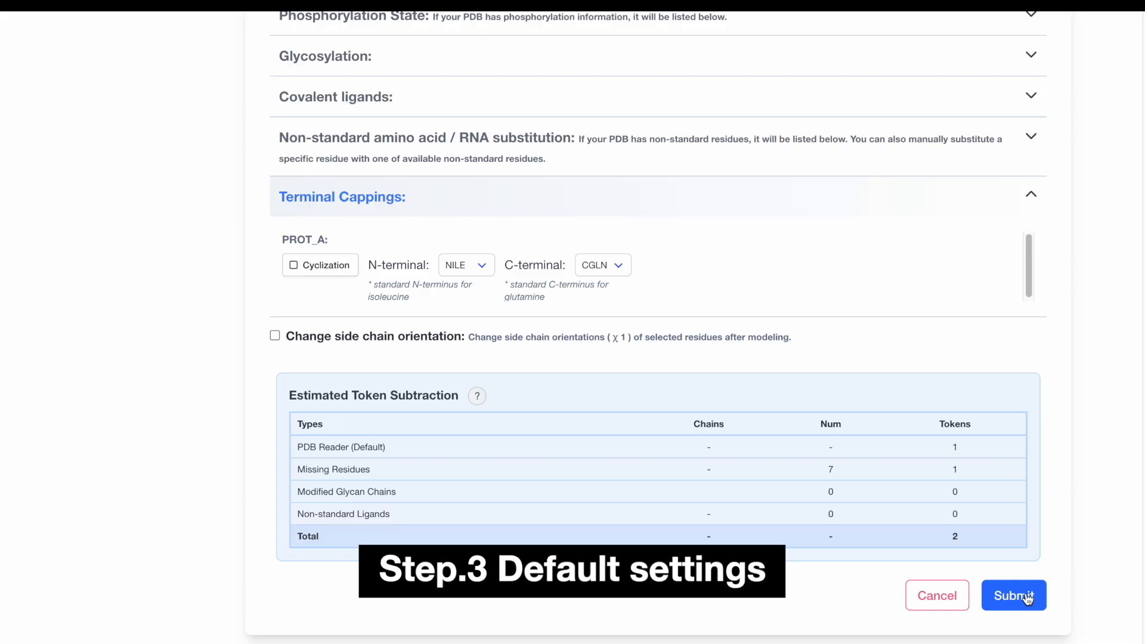
pyautogui.click(1021, 597)
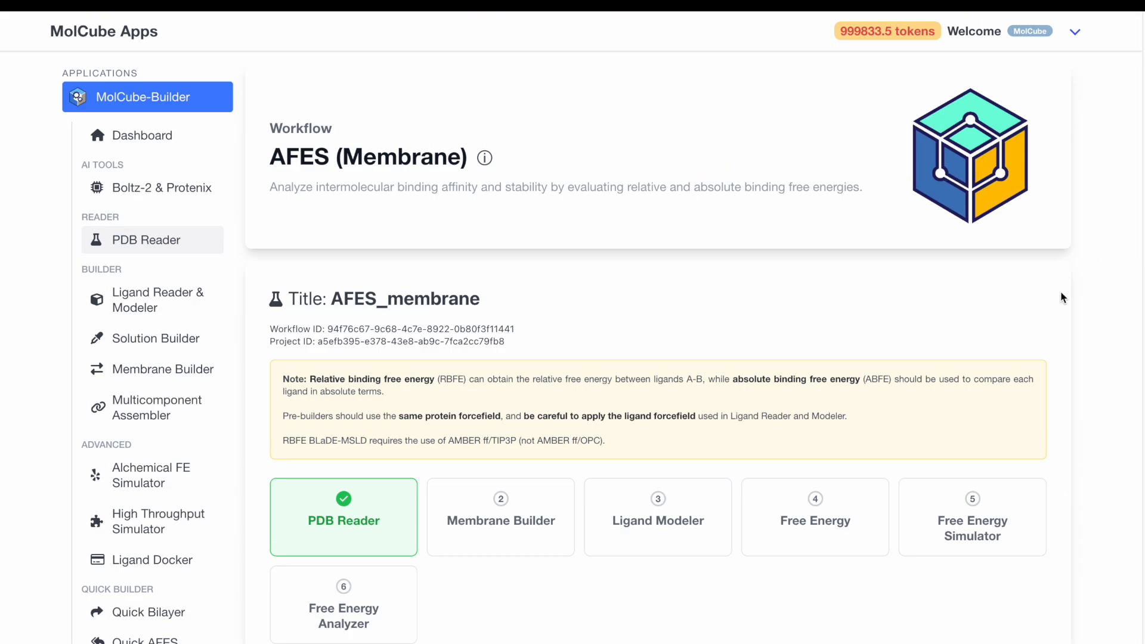
pyautogui.scroll(-10, 1081, 391)
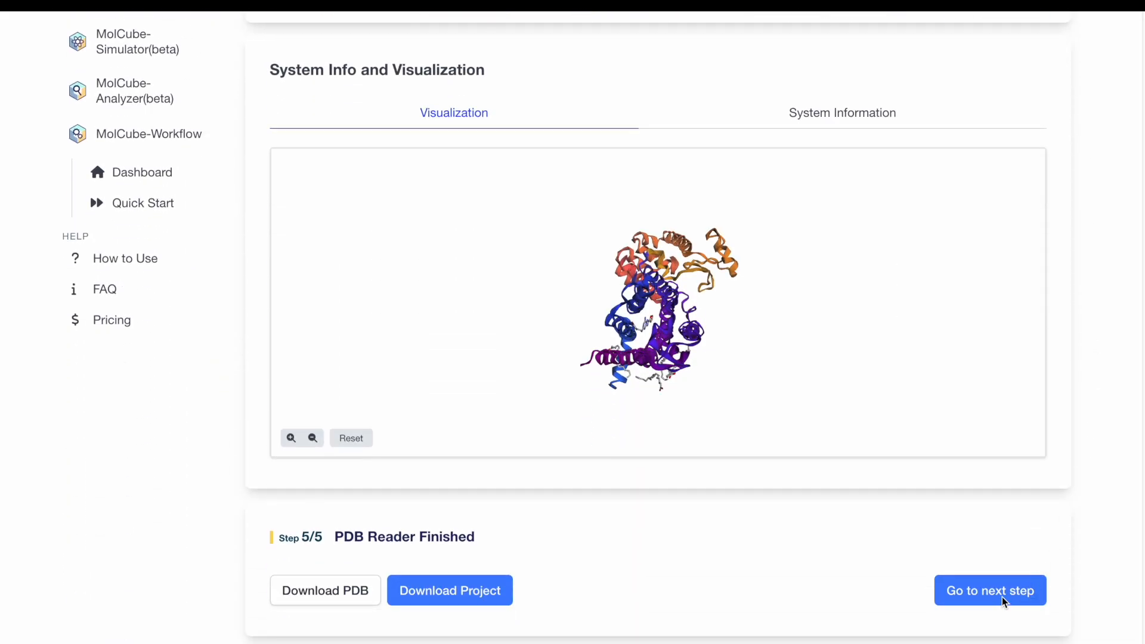
pyautogui.click(1002, 597)
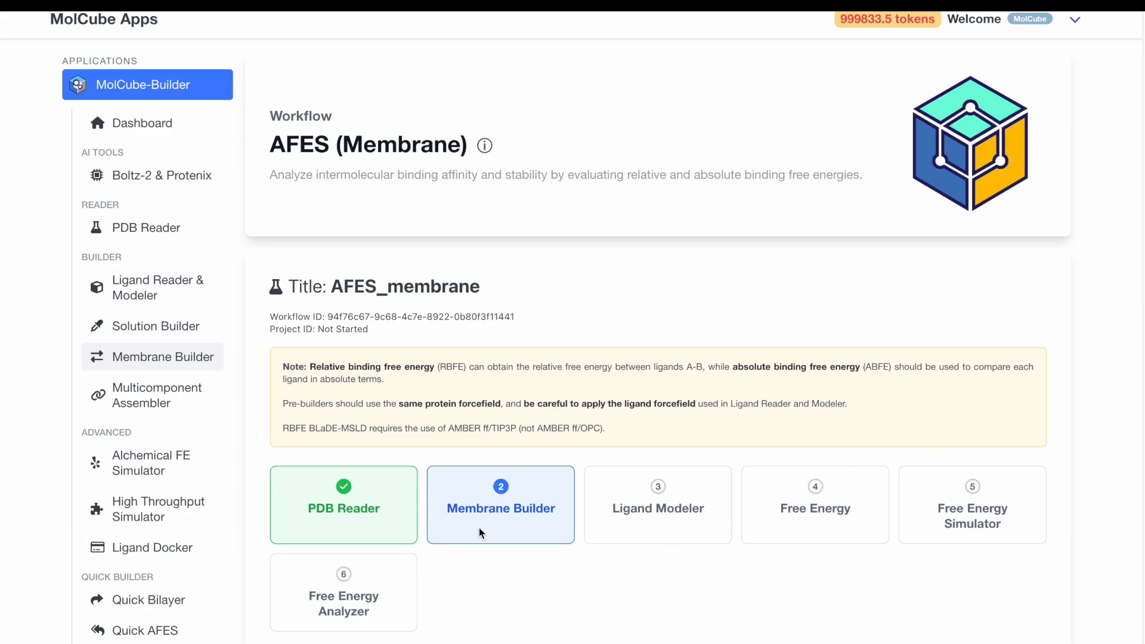
# - Create the AFES_membrane Membrane Builder project as a rectangular AMBER bilayer and submit PPM alignment for chain PROT_A
pyautogui.click(478, 528)
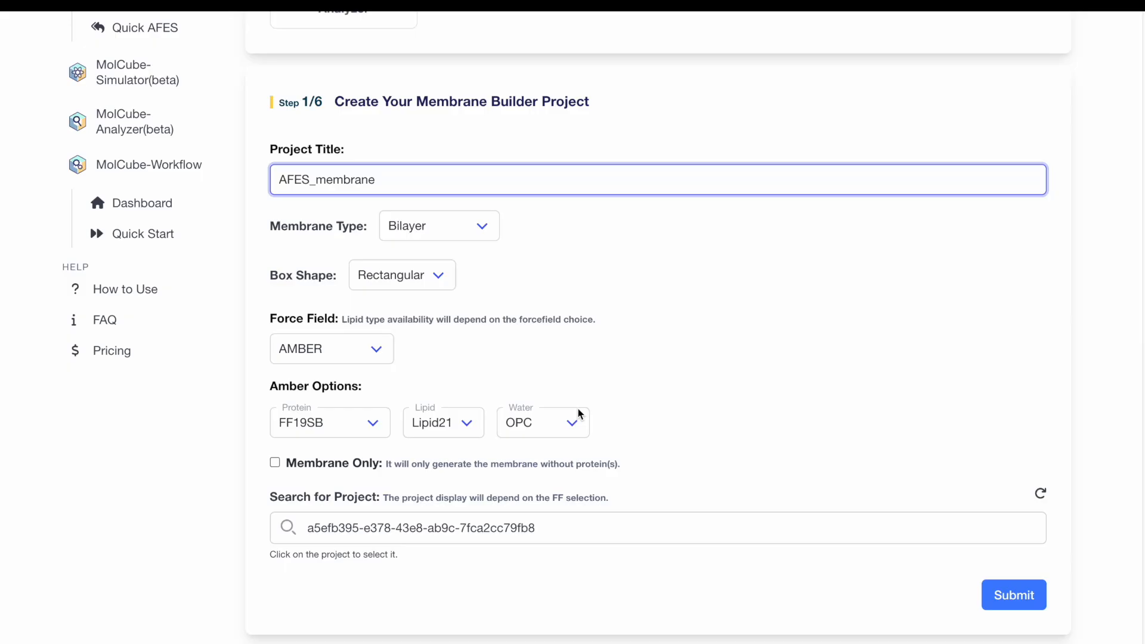
pyautogui.click(994, 595)
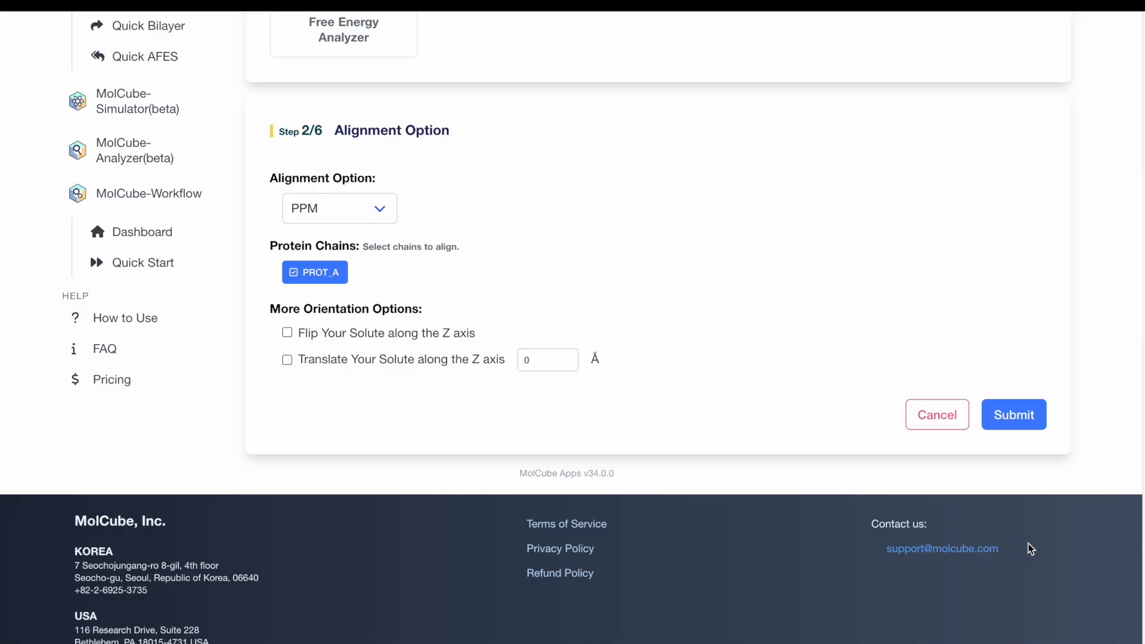
pyautogui.click(1028, 423)
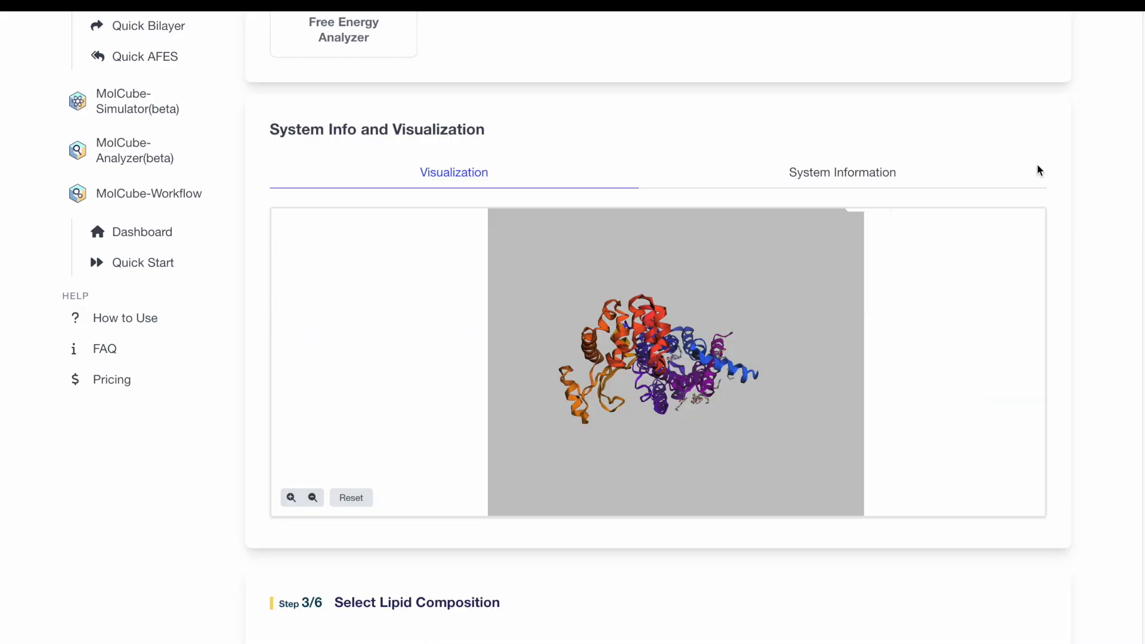
# - Add Cholesterol from the predefined Sterols to the membrane's lipid composition
pyautogui.scroll(-9, 1062, 186)
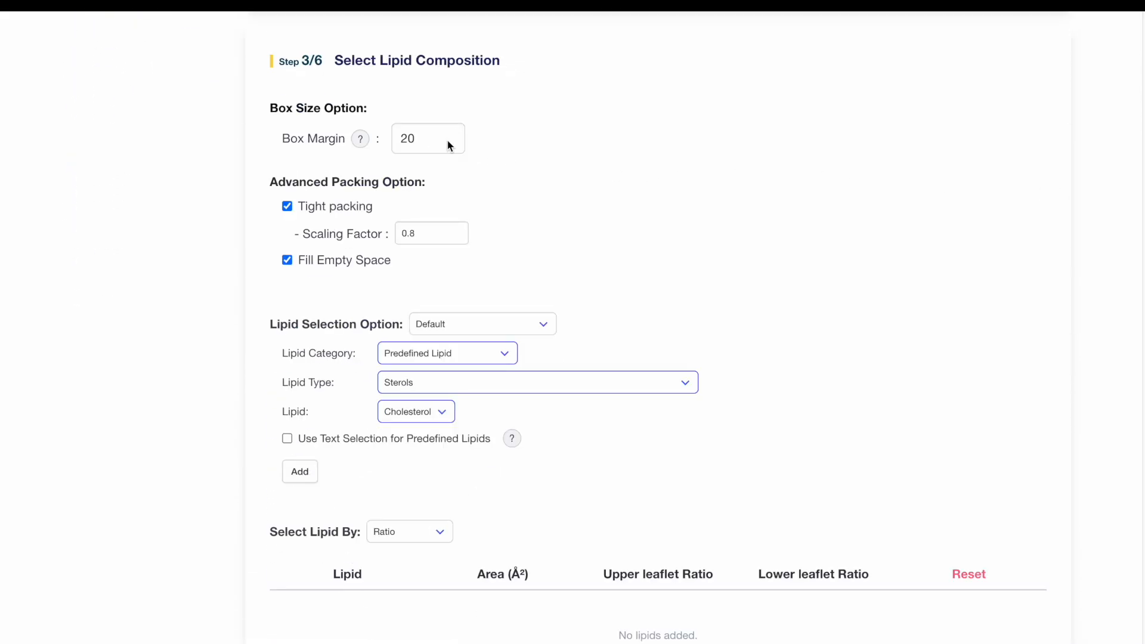
pyautogui.scroll(-4, 599, 278)
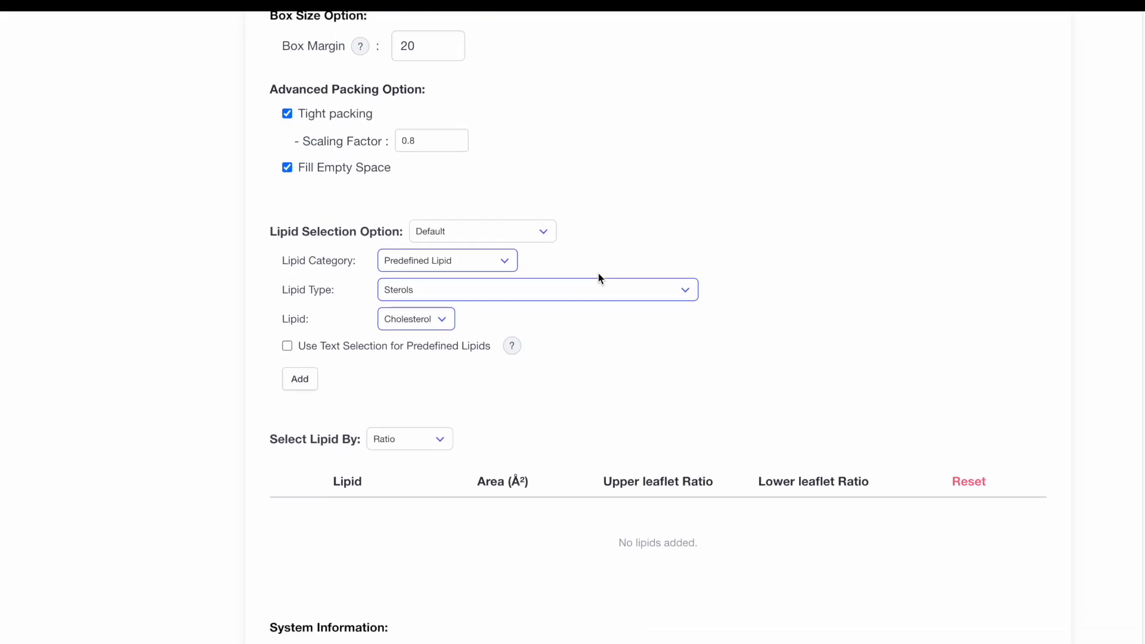
pyautogui.scroll(-1, 600, 279)
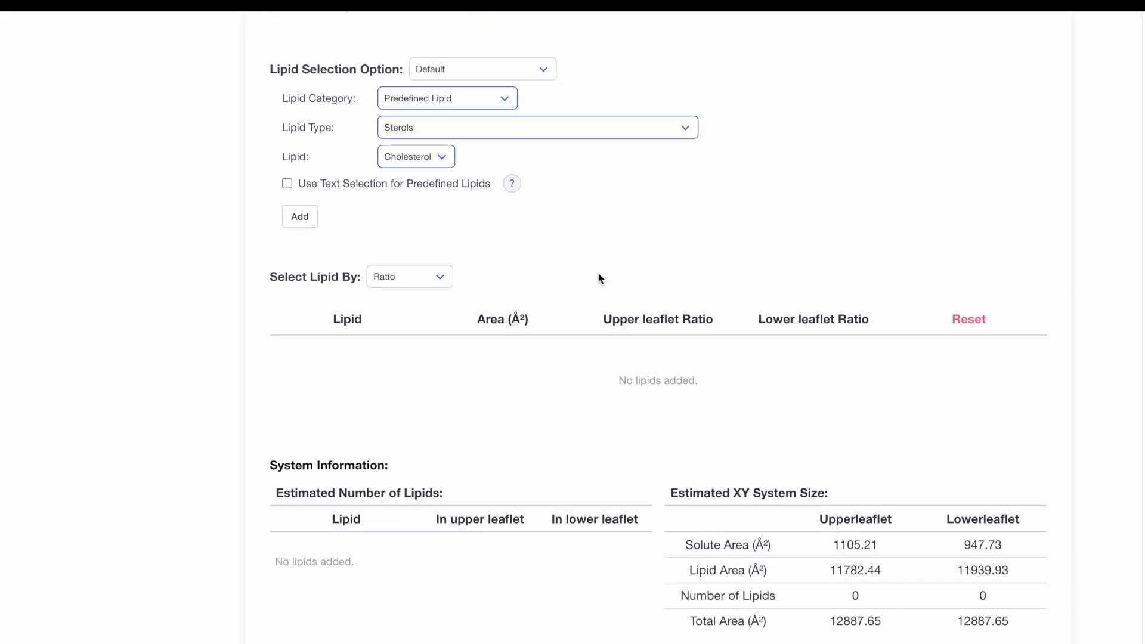
pyautogui.click(531, 138)
pyautogui.click(504, 127)
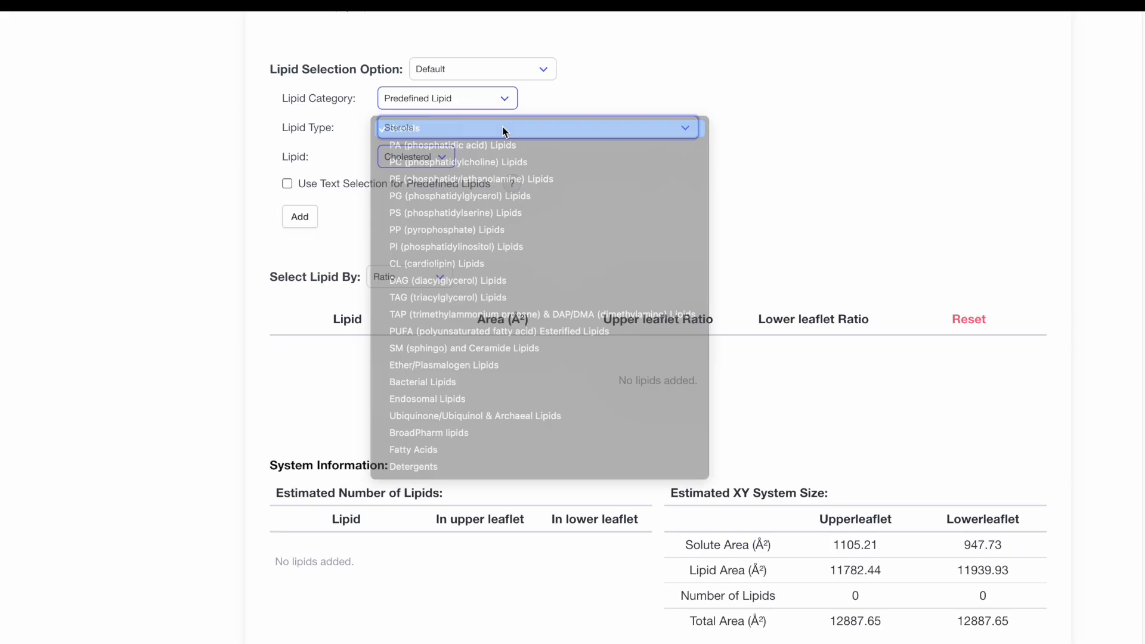
pyautogui.click(304, 216)
# - Add POPC (16:0 / 18:1) from the PC (phosphatidylcholine) lipids to the membrane's lipid composition
pyautogui.click(435, 128)
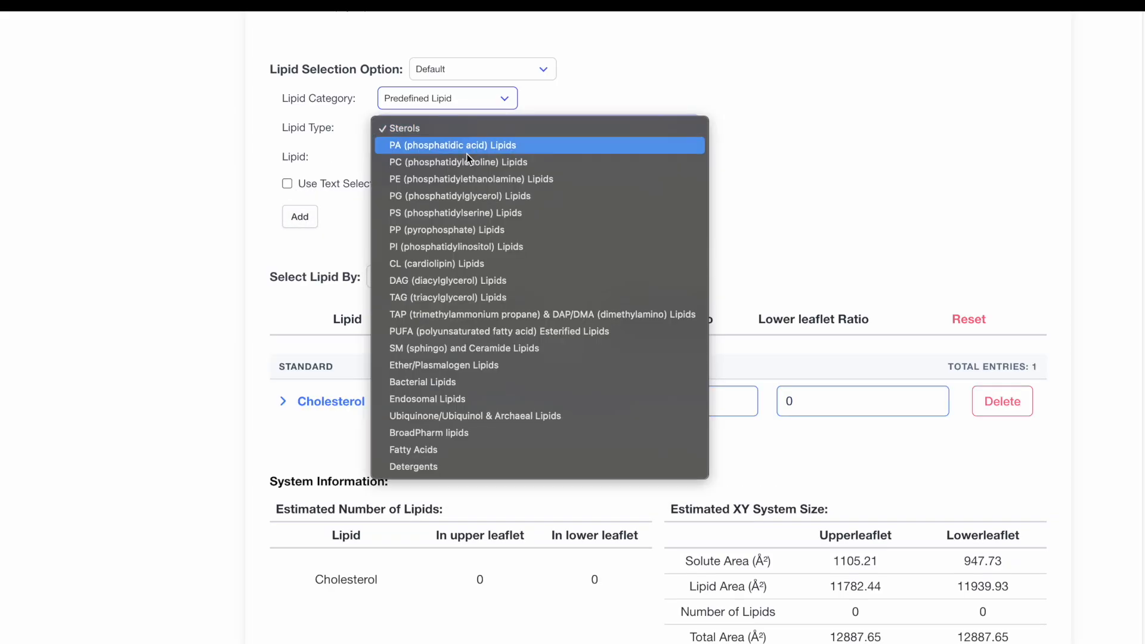
pyautogui.click(453, 143)
pyautogui.click(466, 159)
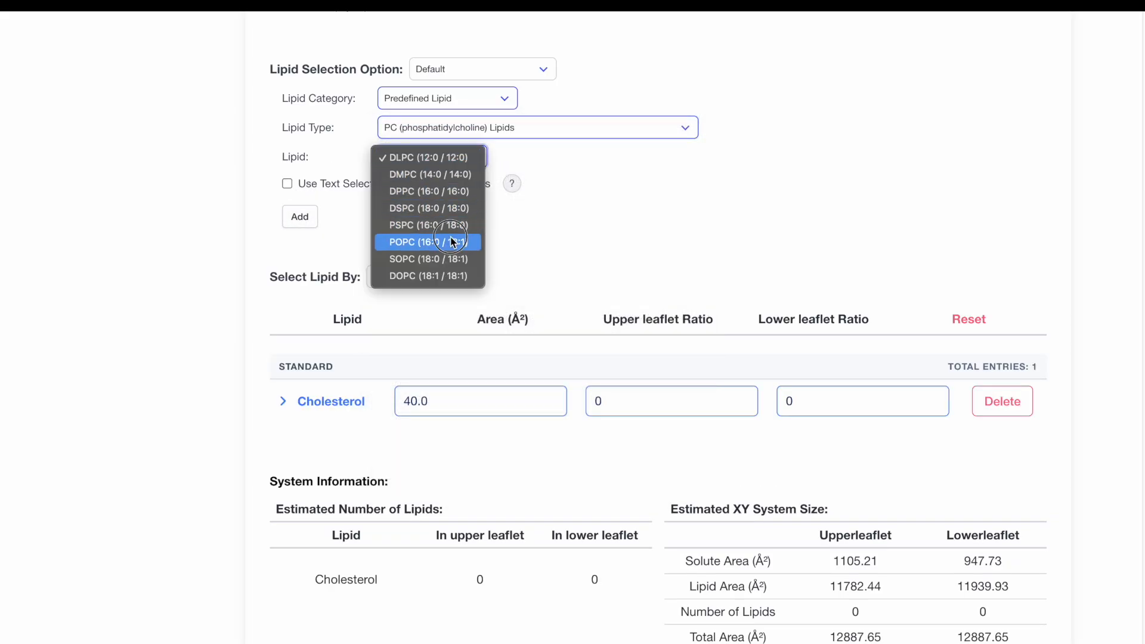
pyautogui.click(429, 241)
pyautogui.click(300, 216)
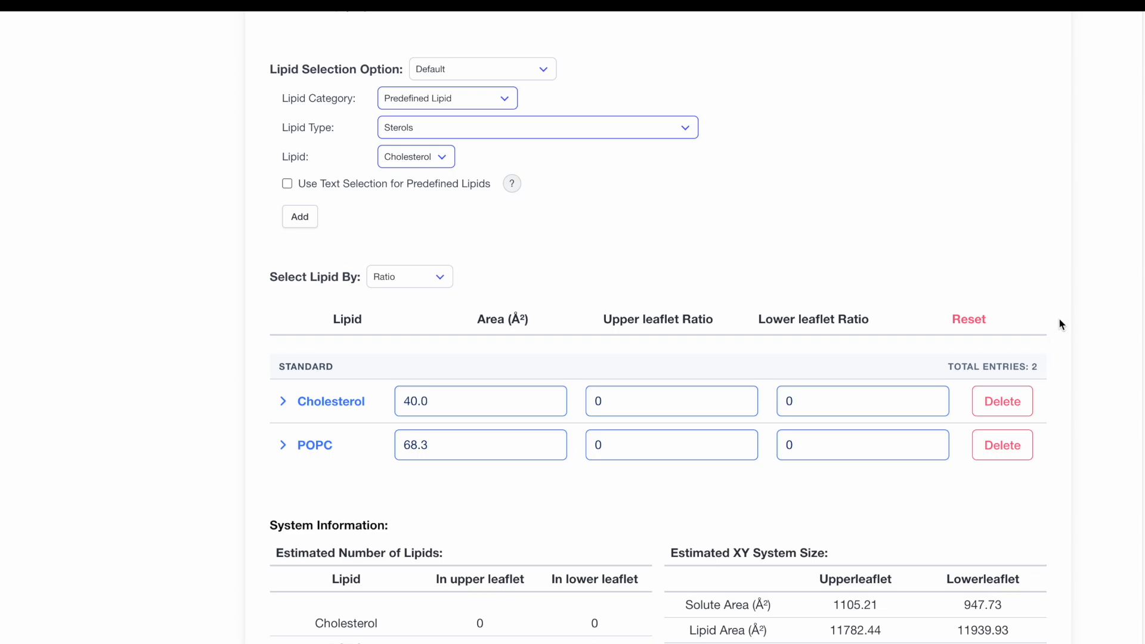
# - Set the upper and lower leaflet ratios to 1 for Cholesterol and 4 for POPC, and submit the membrane composition
pyautogui.scroll(-2, 1061, 324)
pyautogui.doubleClick(687, 327)
pyautogui.write('1')
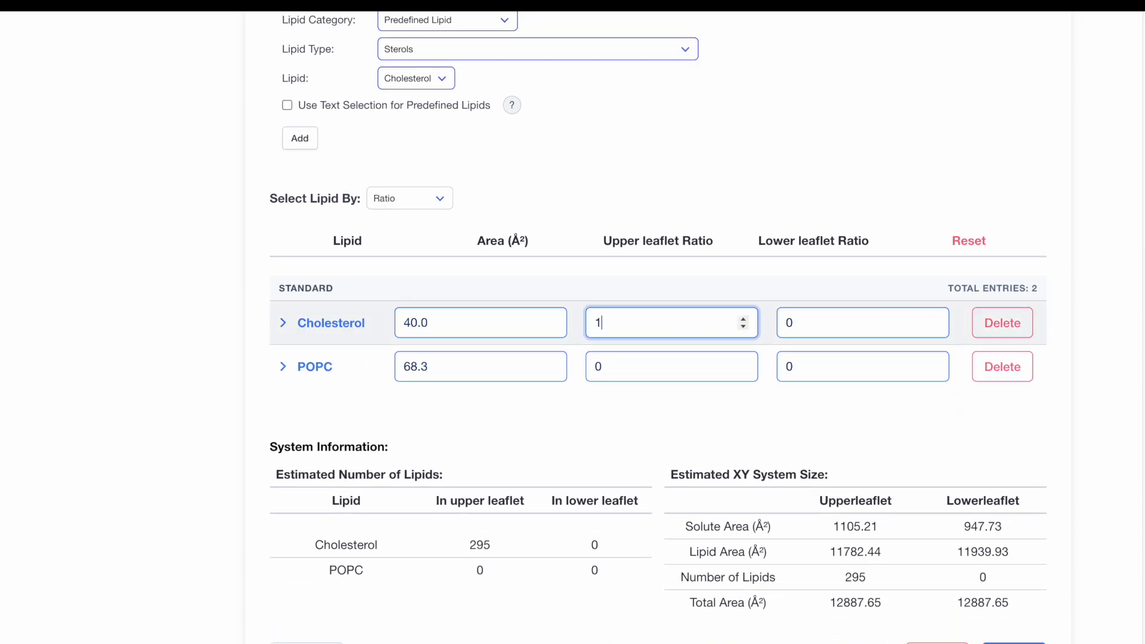
pyautogui.doubleClick(852, 330)
pyautogui.write('1')
pyautogui.doubleClick(719, 365)
pyautogui.write('4')
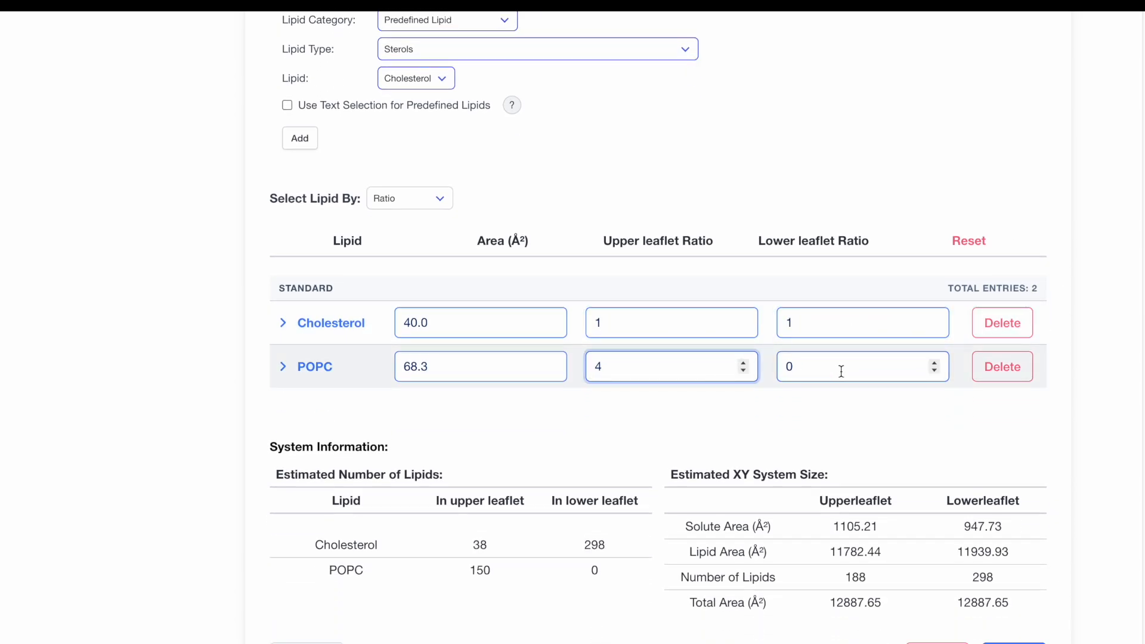
pyautogui.doubleClick(842, 369)
pyautogui.write('4')
pyautogui.click(1013, 643)
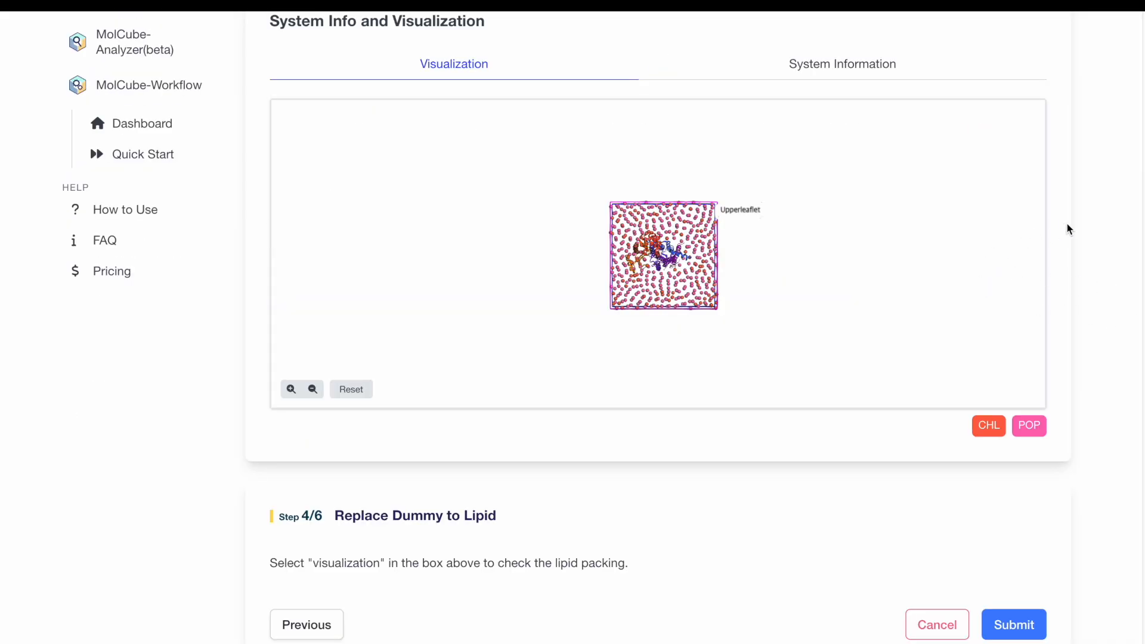
# - Inspect the lipid packing around the protein from above and at an angle, and submit the dummy-to-lipid replacement
pyautogui.scroll(1, 1128, 229)
pyautogui.scroll(5, 747, 333)
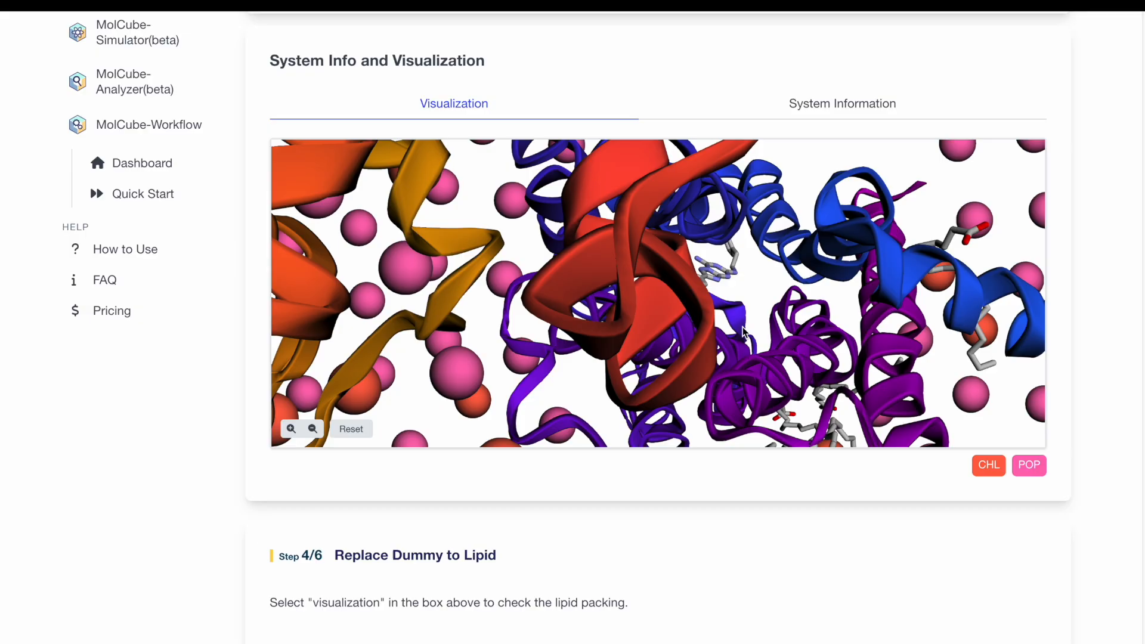
pyautogui.scroll(4, 744, 315)
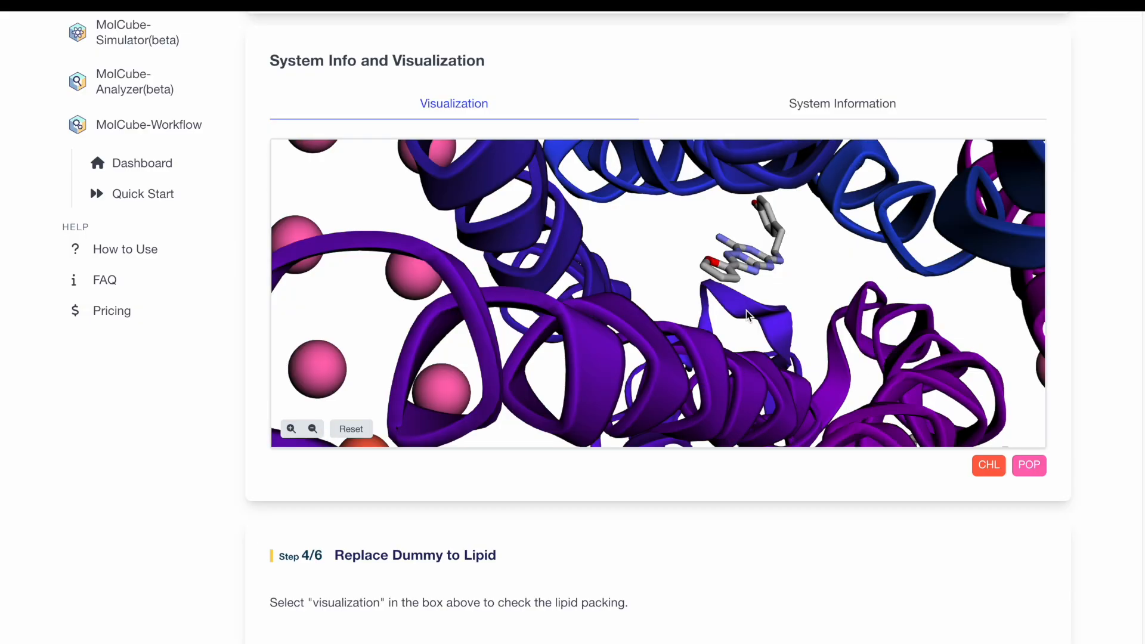
pyautogui.click(352, 429)
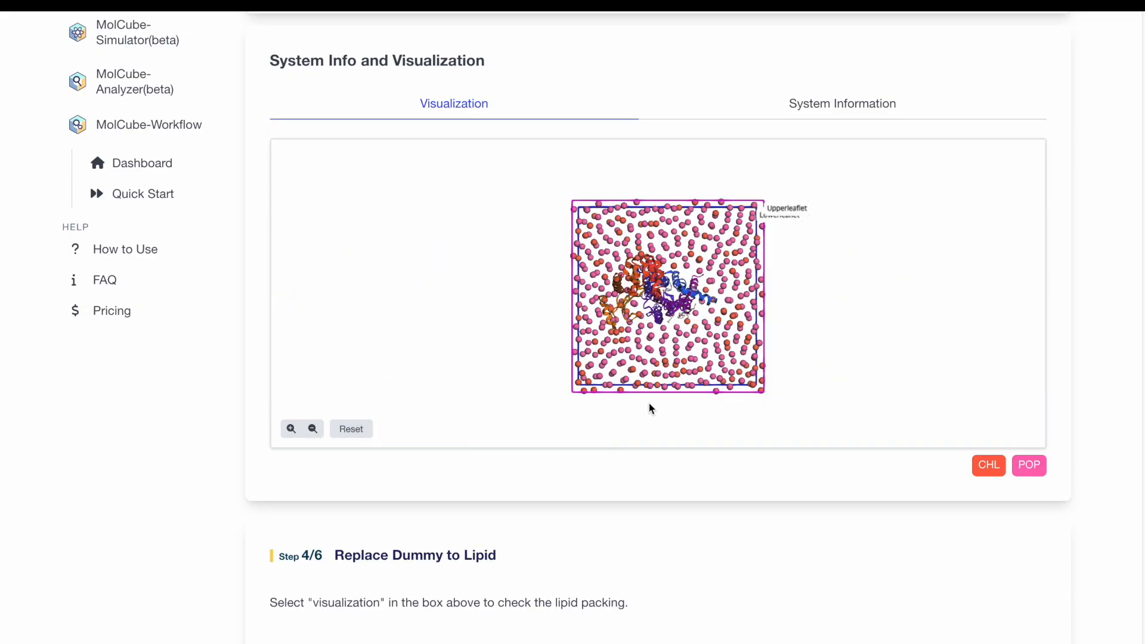
pyautogui.moveTo(649, 404); pyautogui.dragTo(757, 373)
pyautogui.scroll(-2, 971, 557)
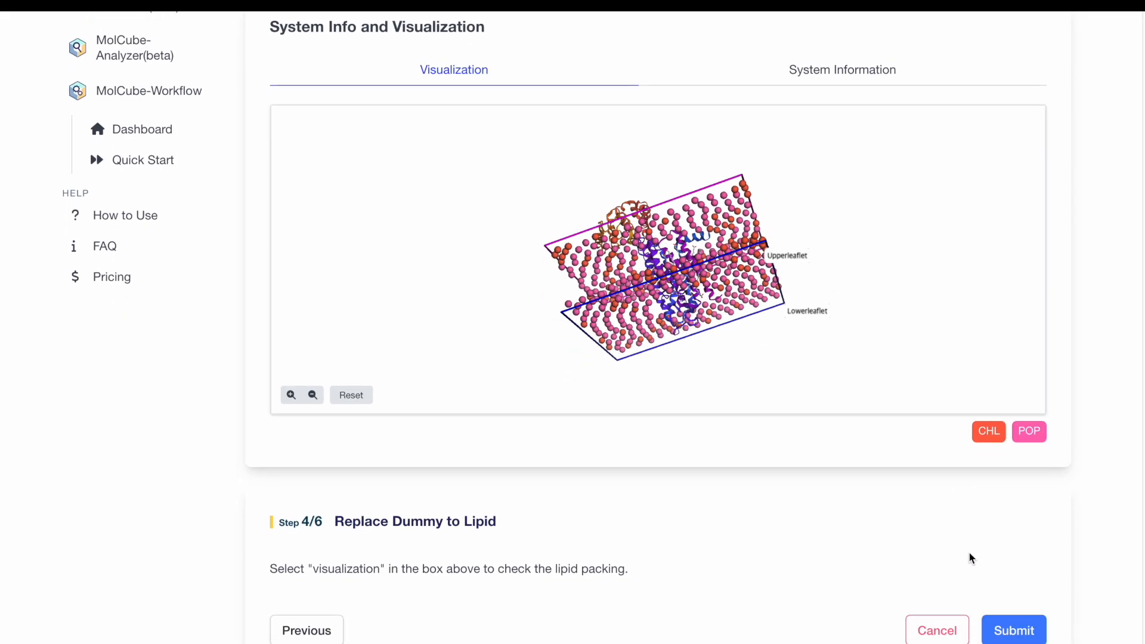
pyautogui.click(1002, 578)
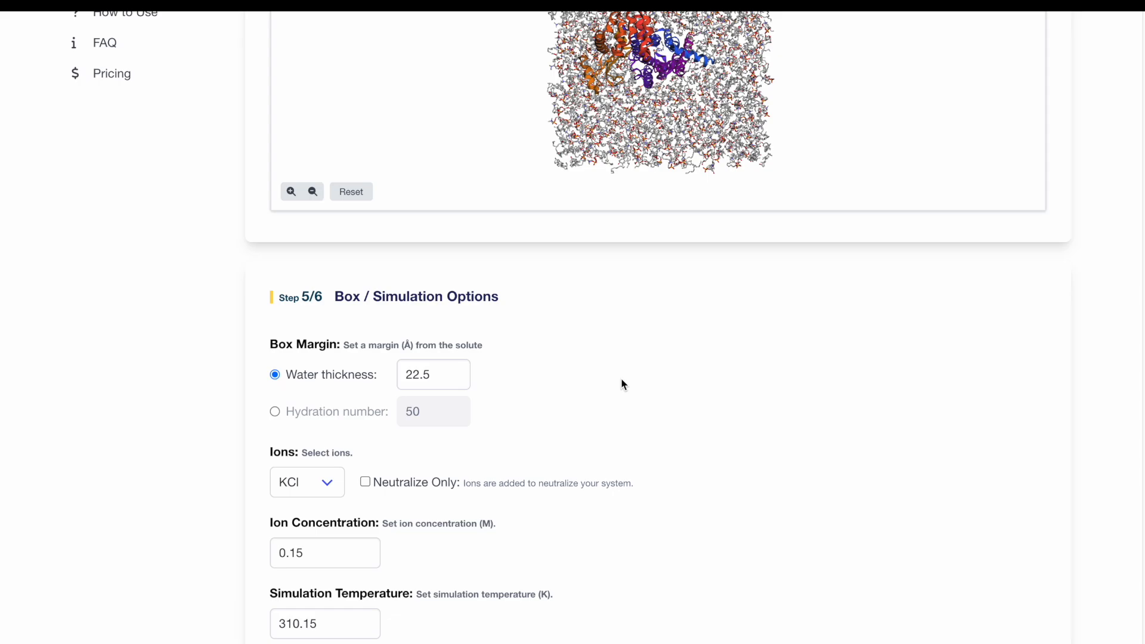
# - Submit the box and simulation options with default KCl ions and the OpenMM engine, and inspect the finished membrane system
pyautogui.scroll(-2, 621, 380)
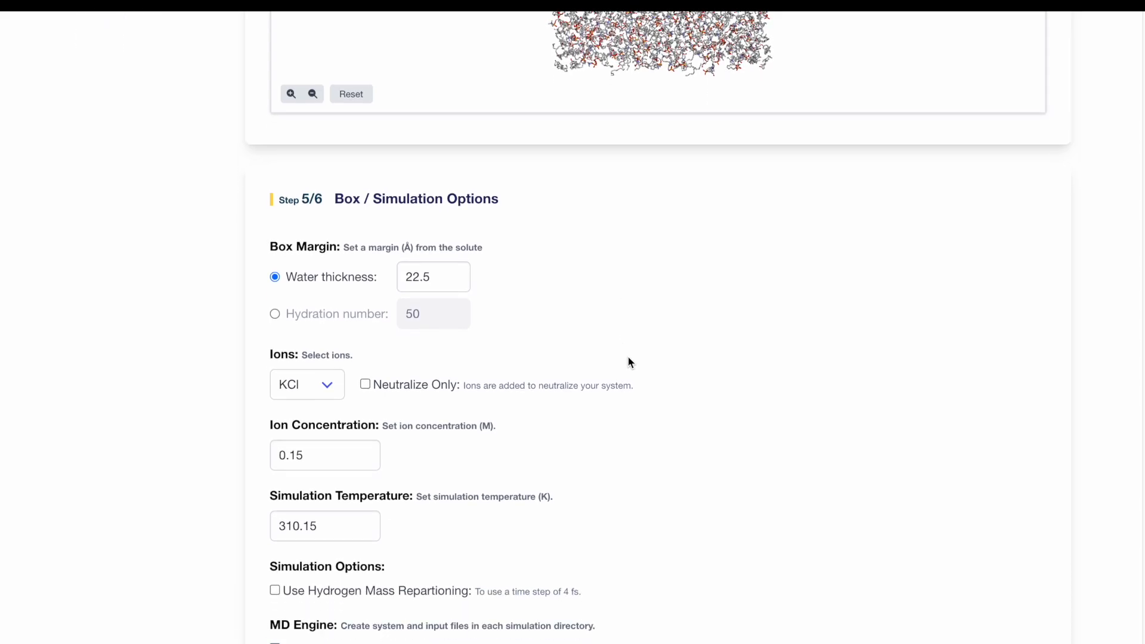
pyautogui.scroll(-2, 718, 348)
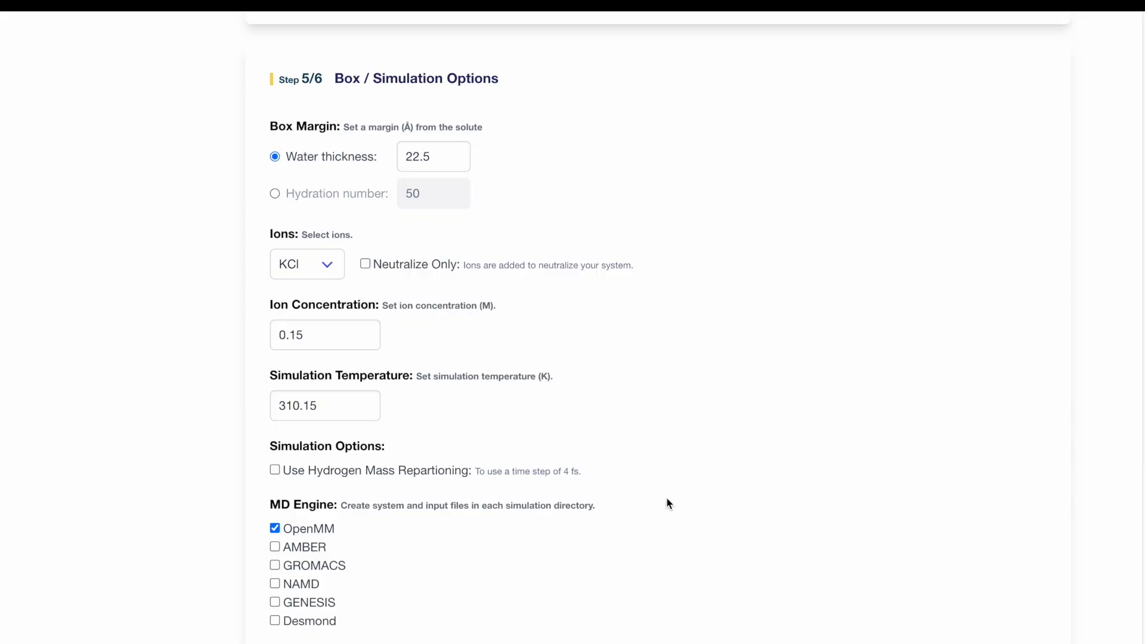
pyautogui.scroll(-1, 776, 513)
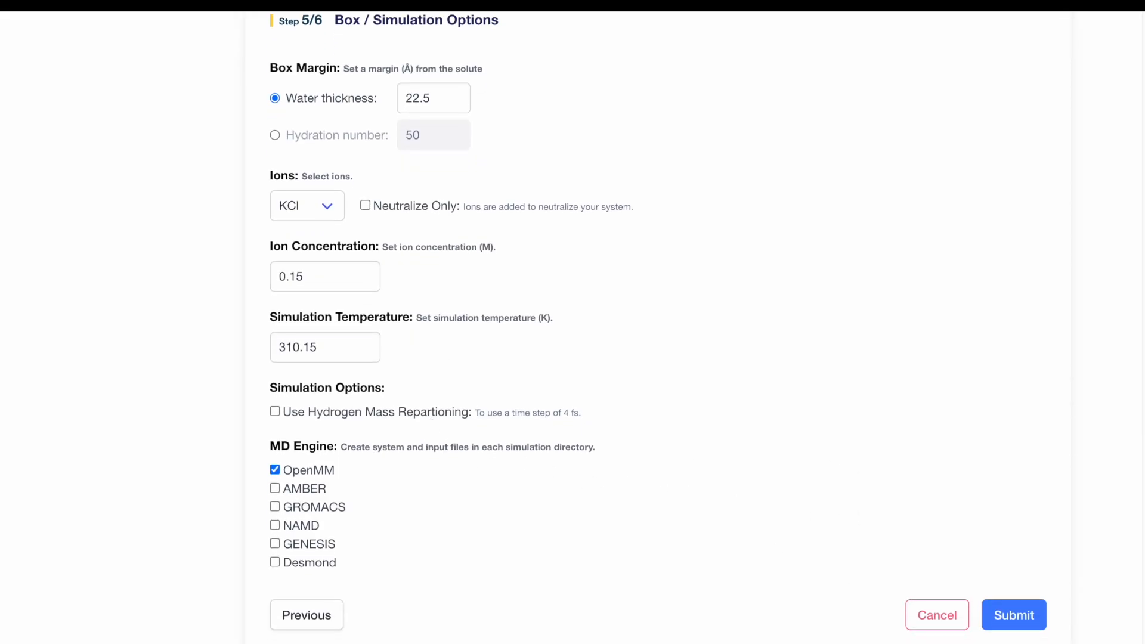
pyautogui.click(1021, 618)
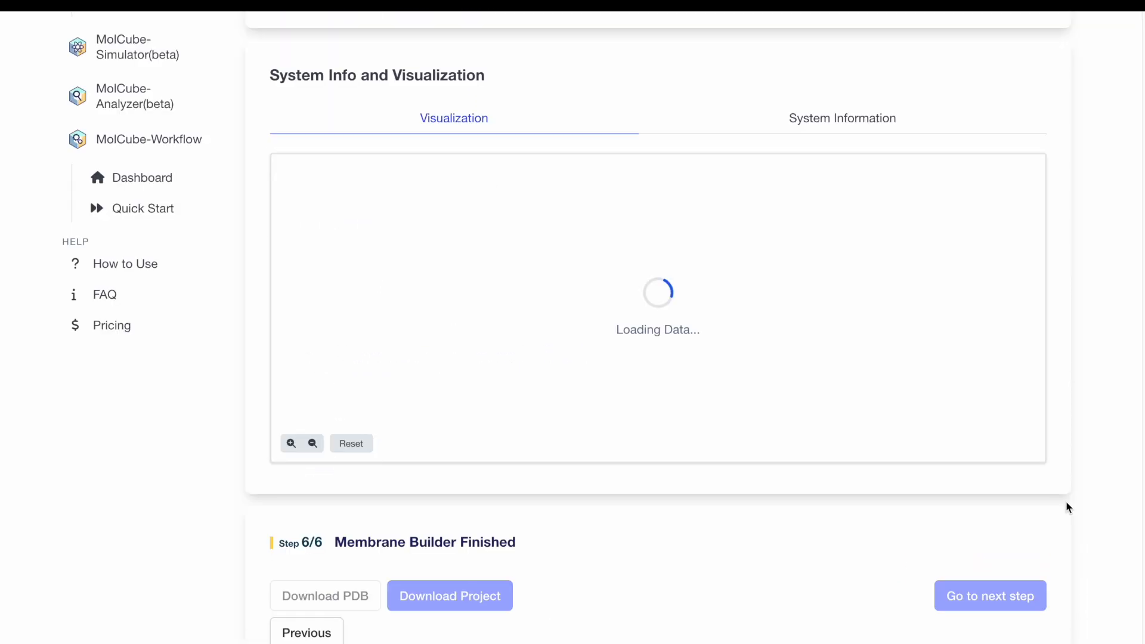
pyautogui.moveTo(686, 285); pyautogui.dragTo(715, 347)
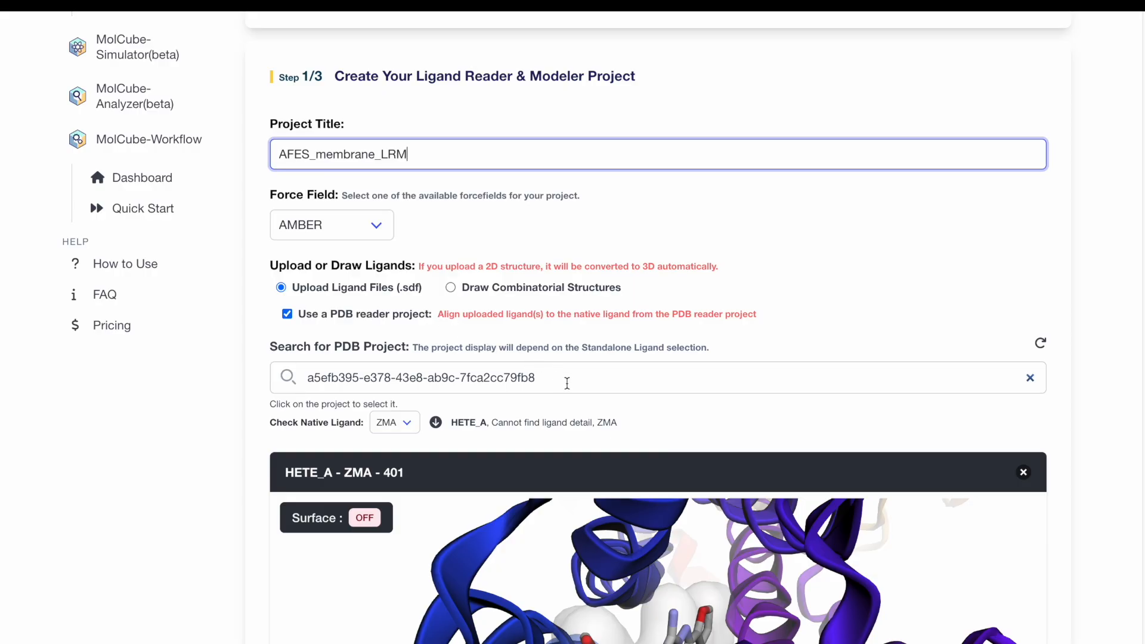
# - Keep ZMA as native ligand in the AFES_membrane_LRM project, upload Ligand1.sdf and Ligand2.sdf, and submit
pyautogui.click(400, 424)
pyautogui.click(401, 425)
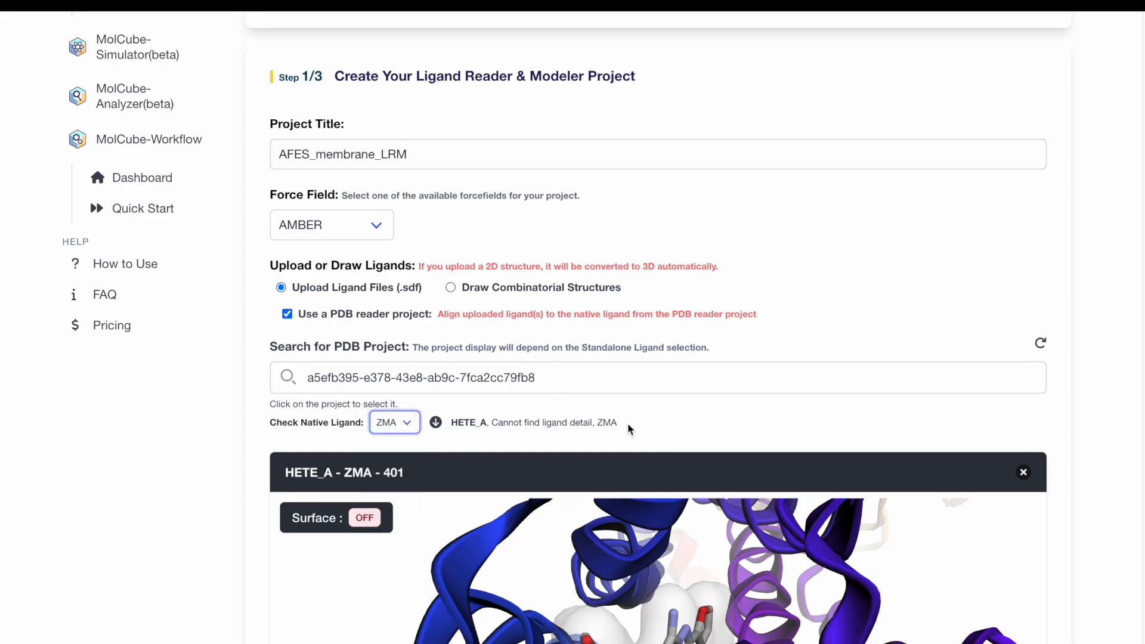
pyautogui.scroll(-5, 1061, 458)
pyautogui.scroll(-1, 1093, 479)
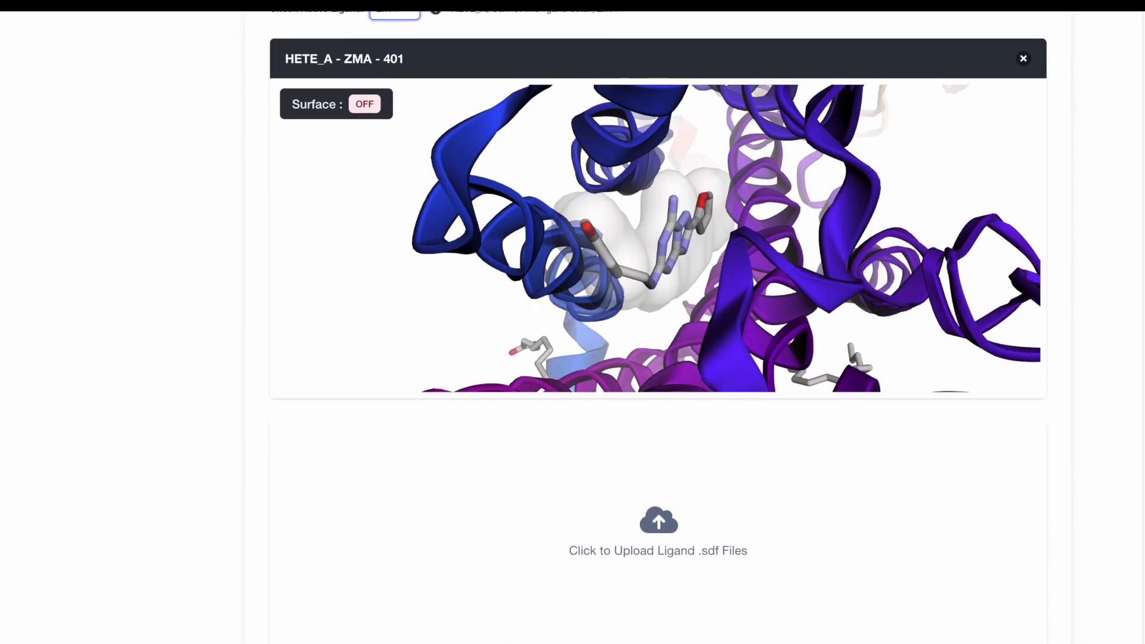
pyautogui.click(659, 531)
pyautogui.moveTo(805, 464); pyautogui.dragTo(794, 488)
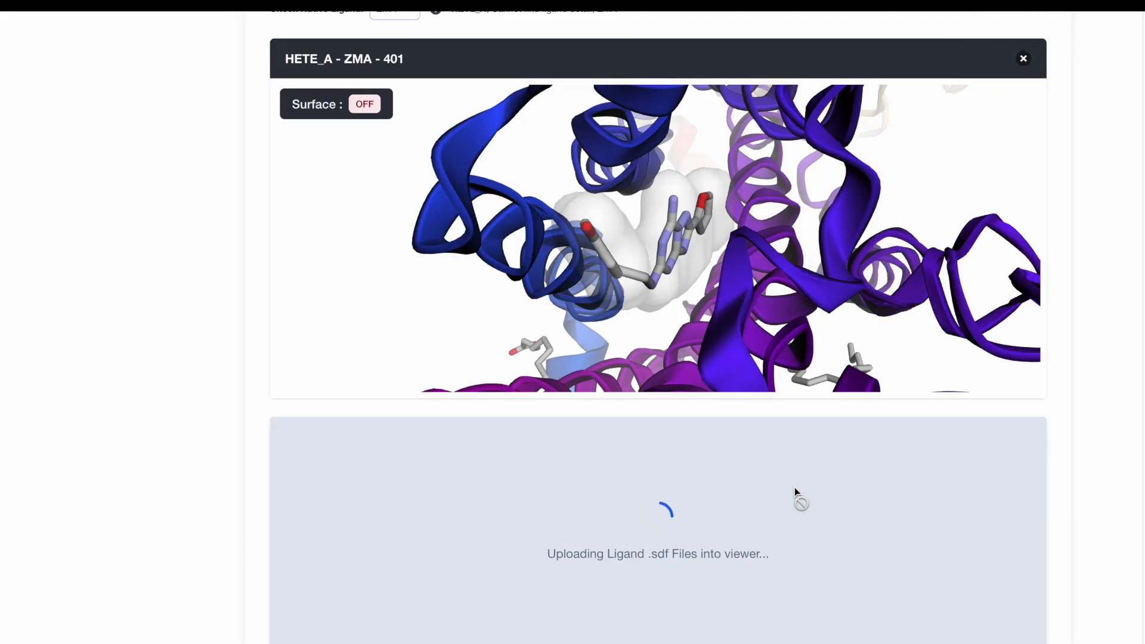
pyautogui.scroll(-3, 1104, 562)
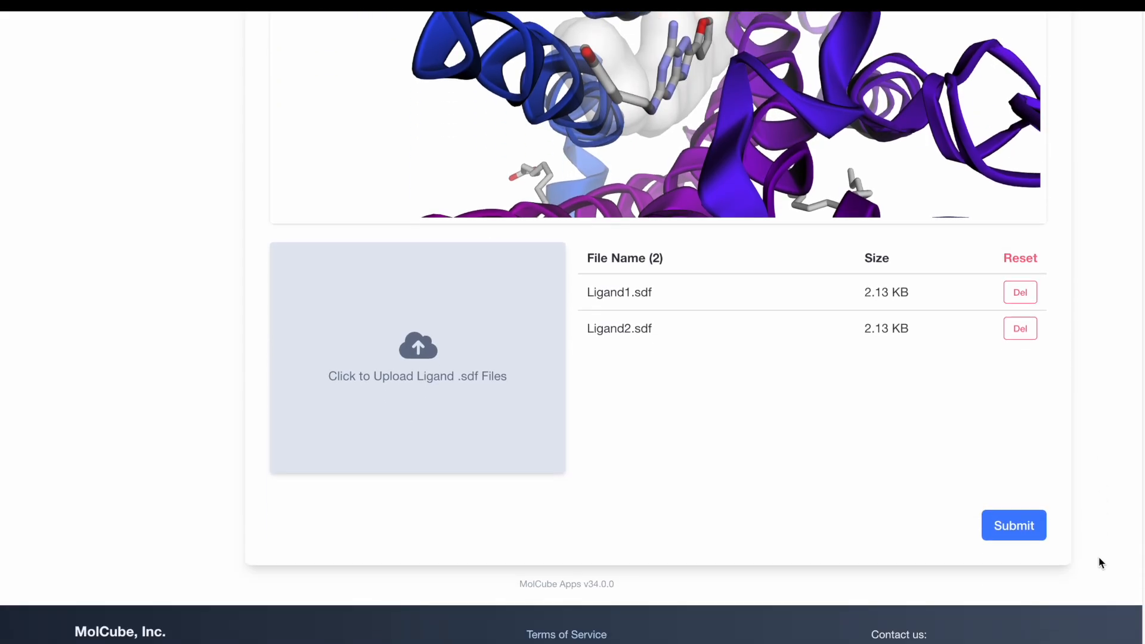
pyautogui.click(1002, 530)
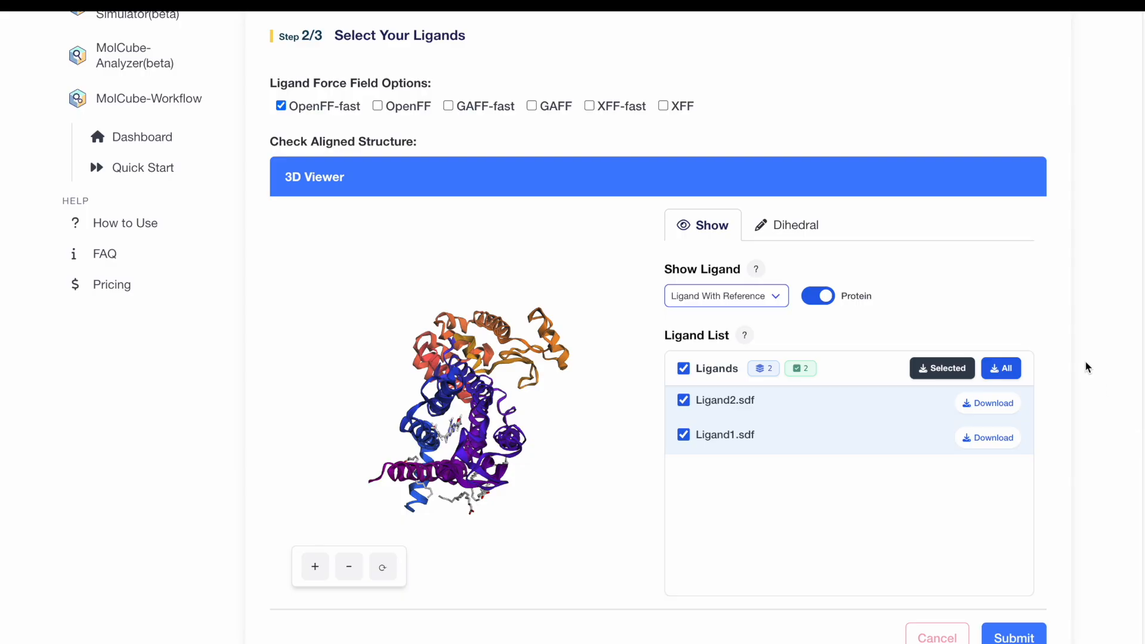
# - Submit both ligands with the OpenFF-fast force field and inspect their processed structures in the 3D viewer
pyautogui.click(354, 108)
pyautogui.click(354, 109)
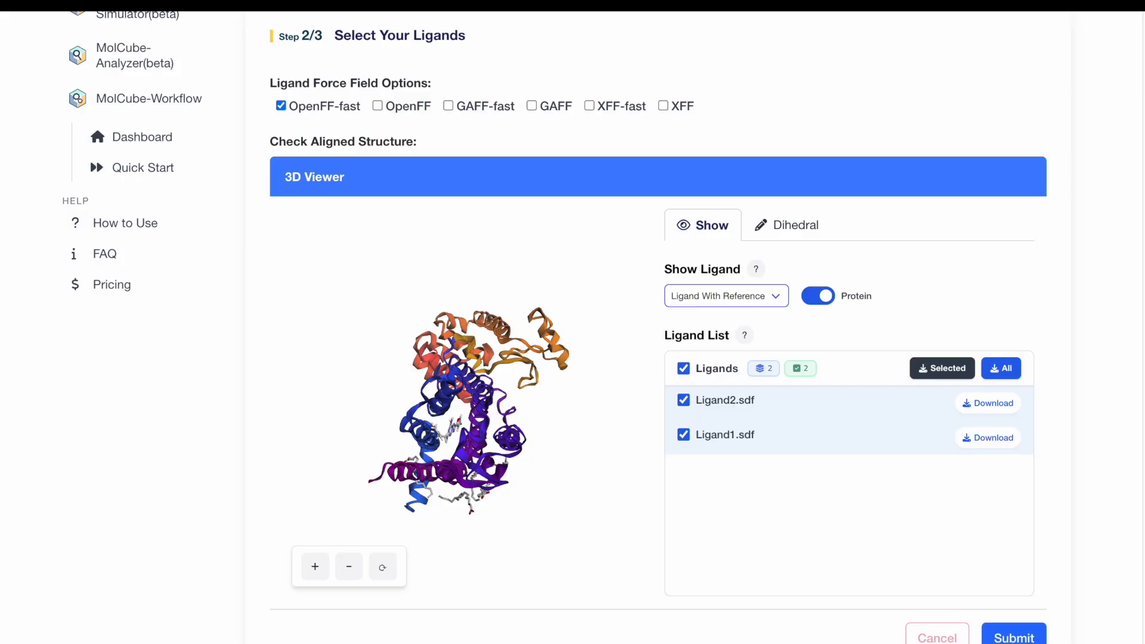
pyautogui.click(1017, 634)
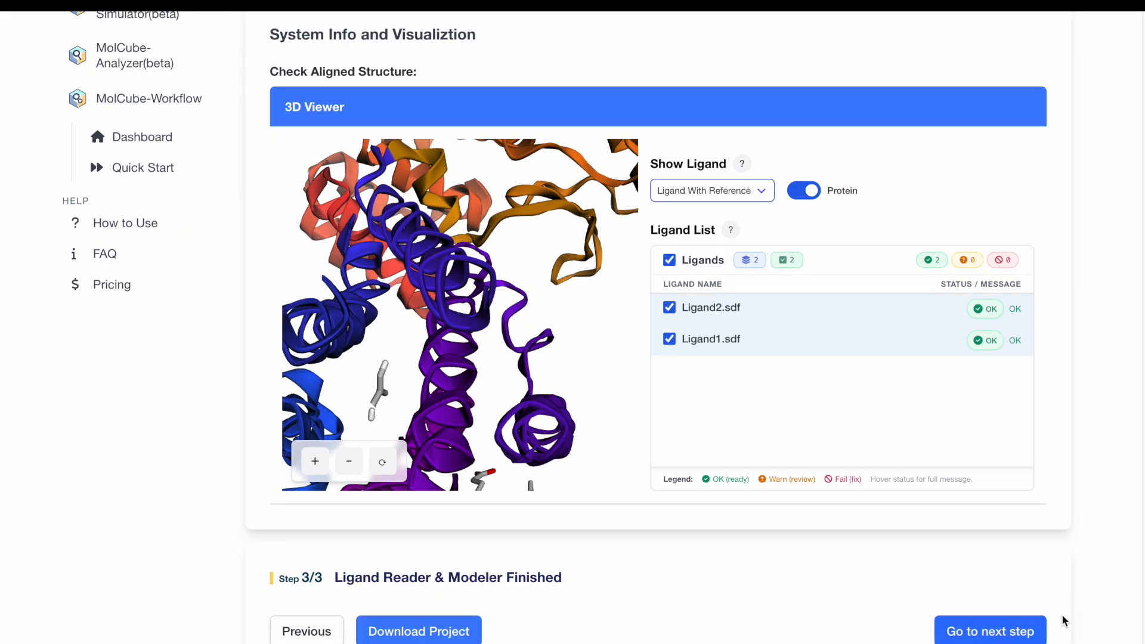
pyautogui.click(668, 310)
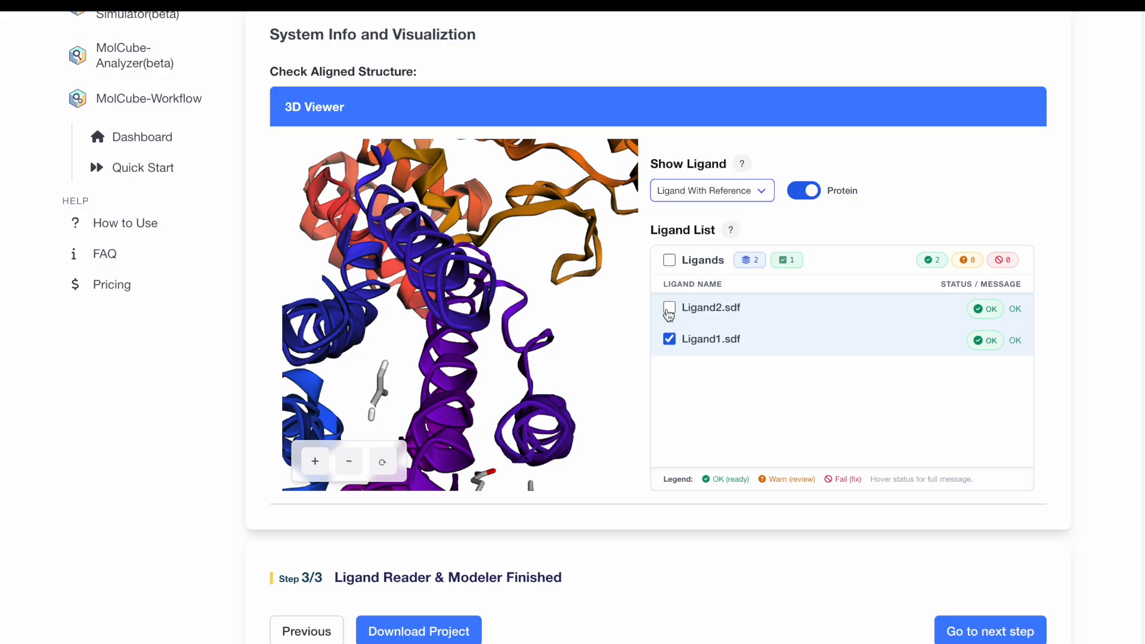
pyautogui.click(668, 310)
pyautogui.click(382, 462)
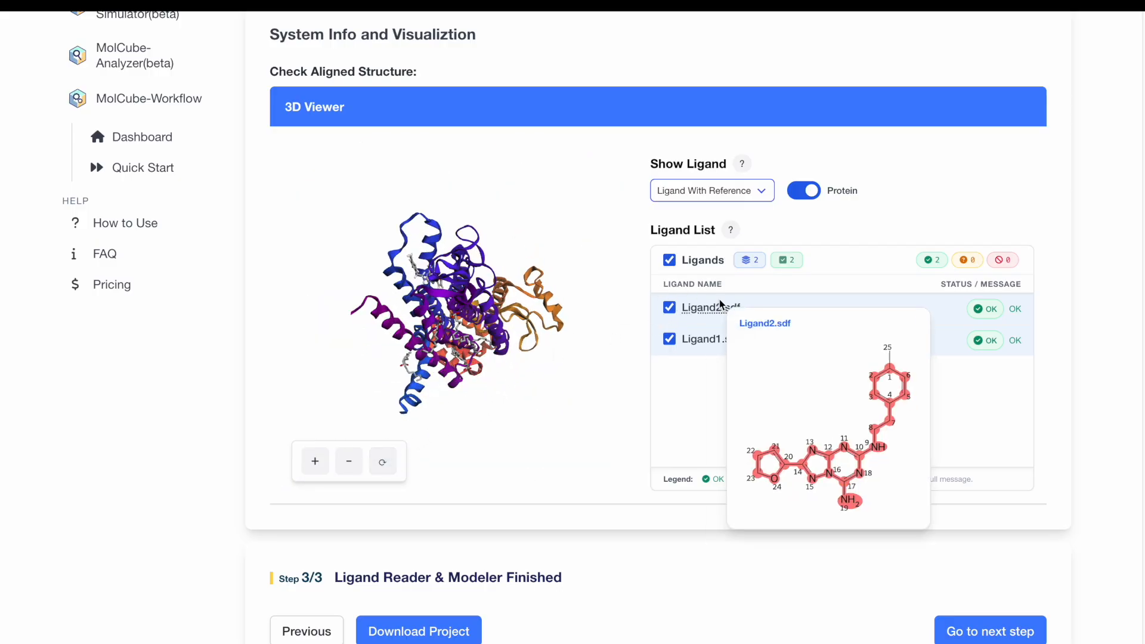
pyautogui.click(669, 308)
pyautogui.click(669, 308)
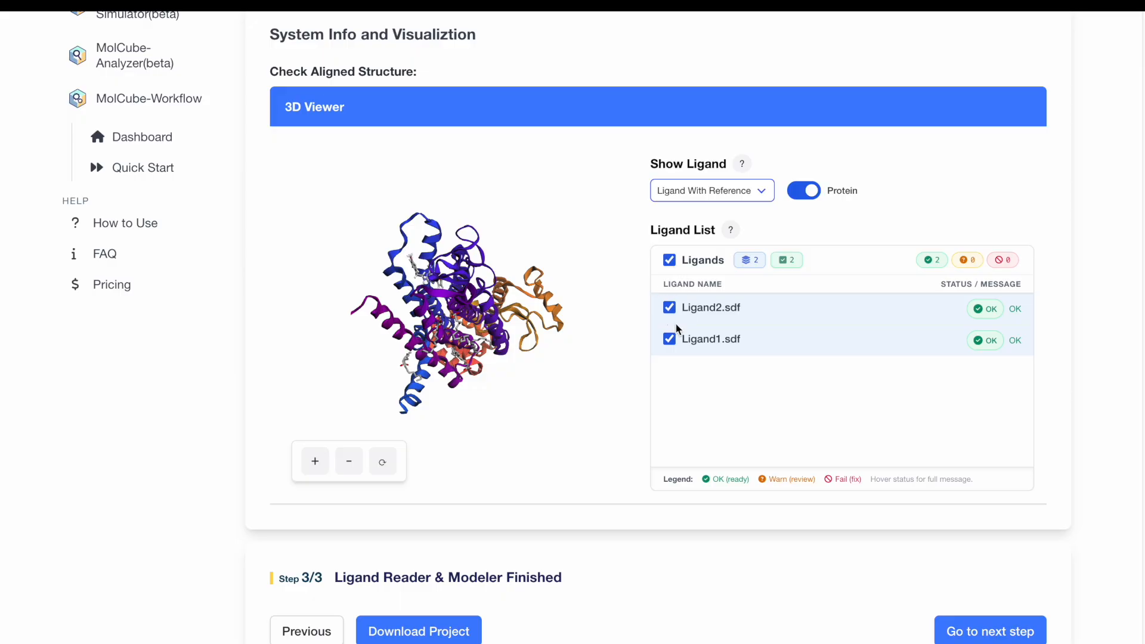
pyautogui.moveTo(718, 316)
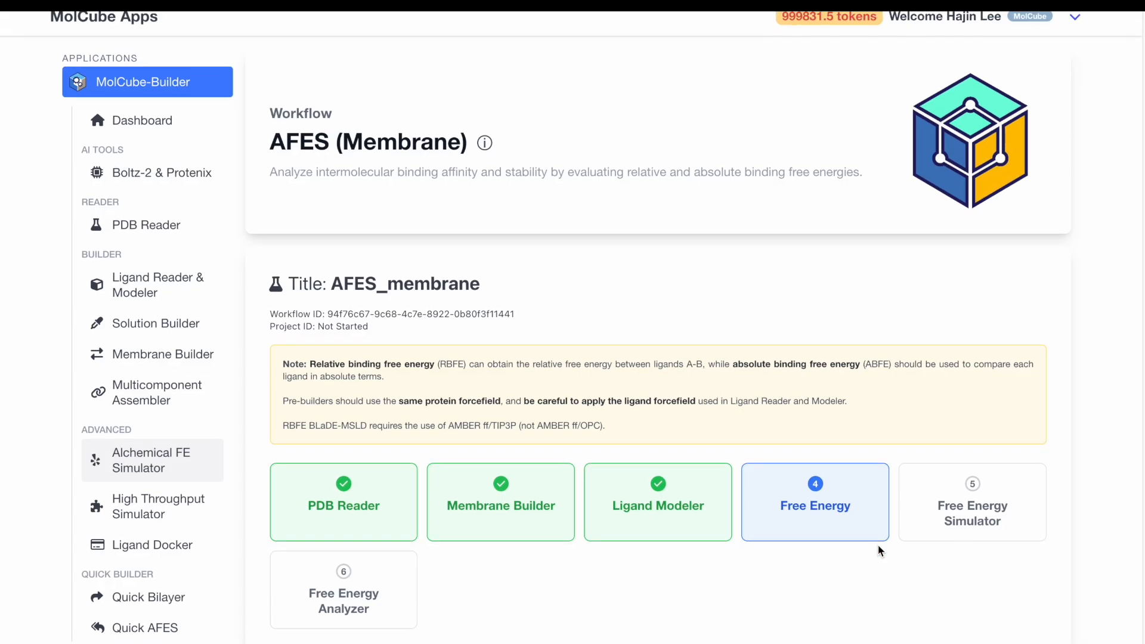
# - Configure the AFES_membrane free energy project for GROMACS with Non-Equilibrium TI and Relative Binding, keep the AMBER force field, and submit it
pyautogui.scroll(-10, 881, 550)
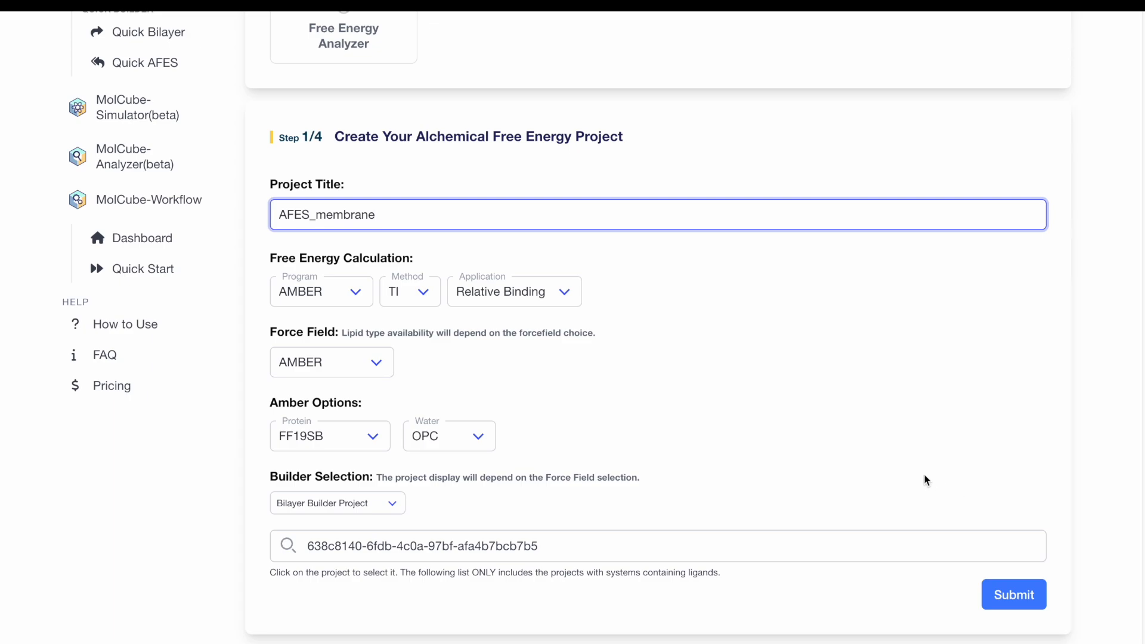
pyautogui.click(341, 305)
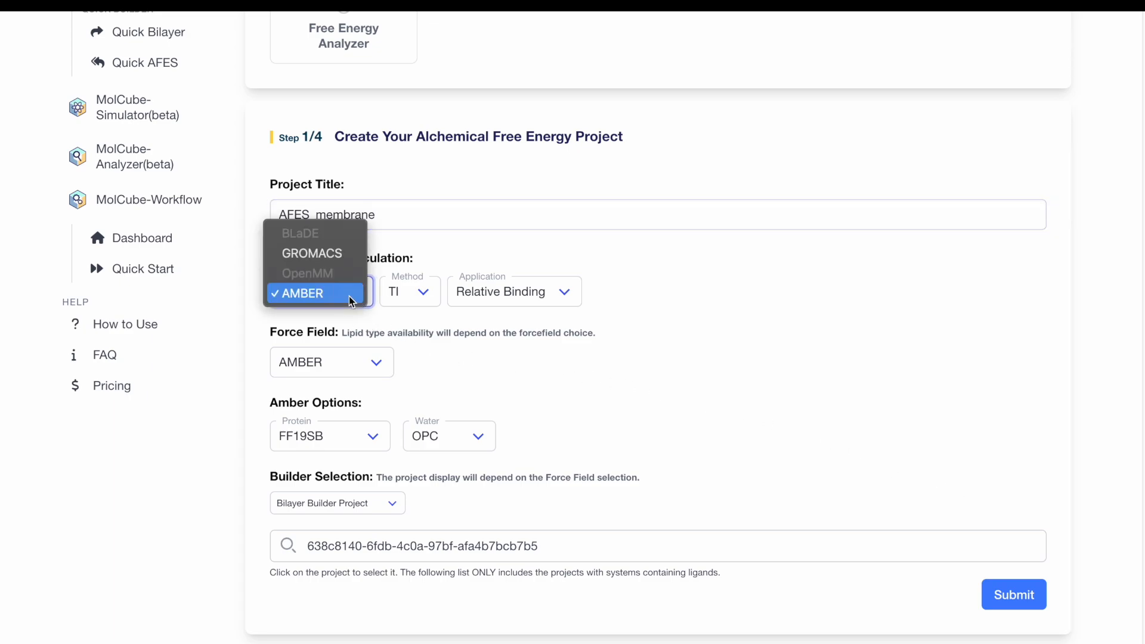
pyautogui.click(414, 298)
pyautogui.click(413, 300)
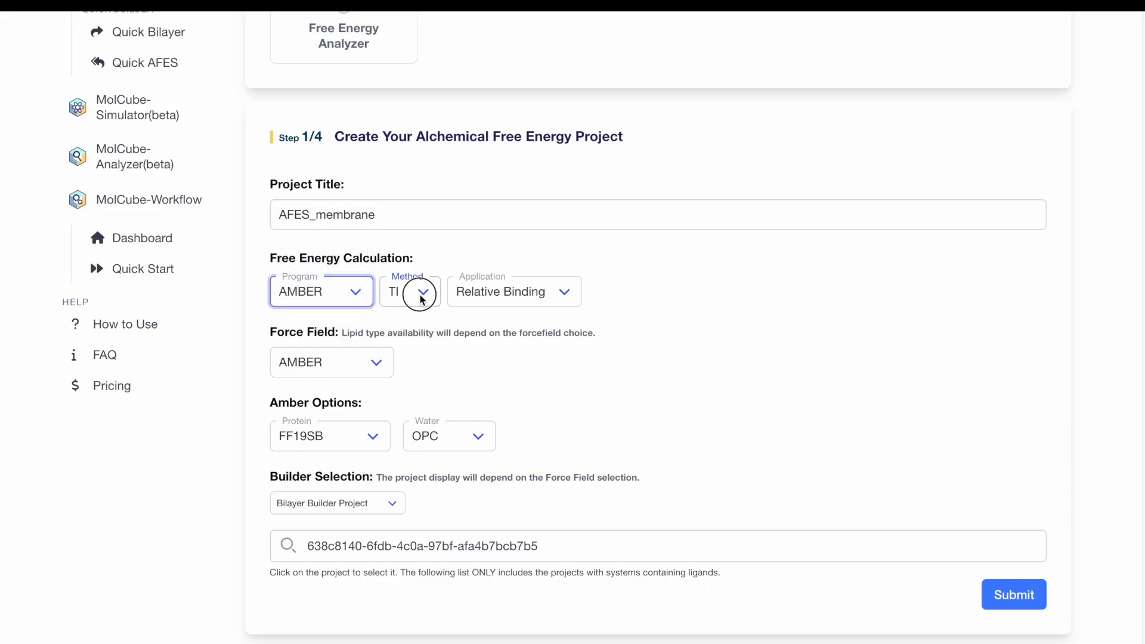
pyautogui.click(481, 300)
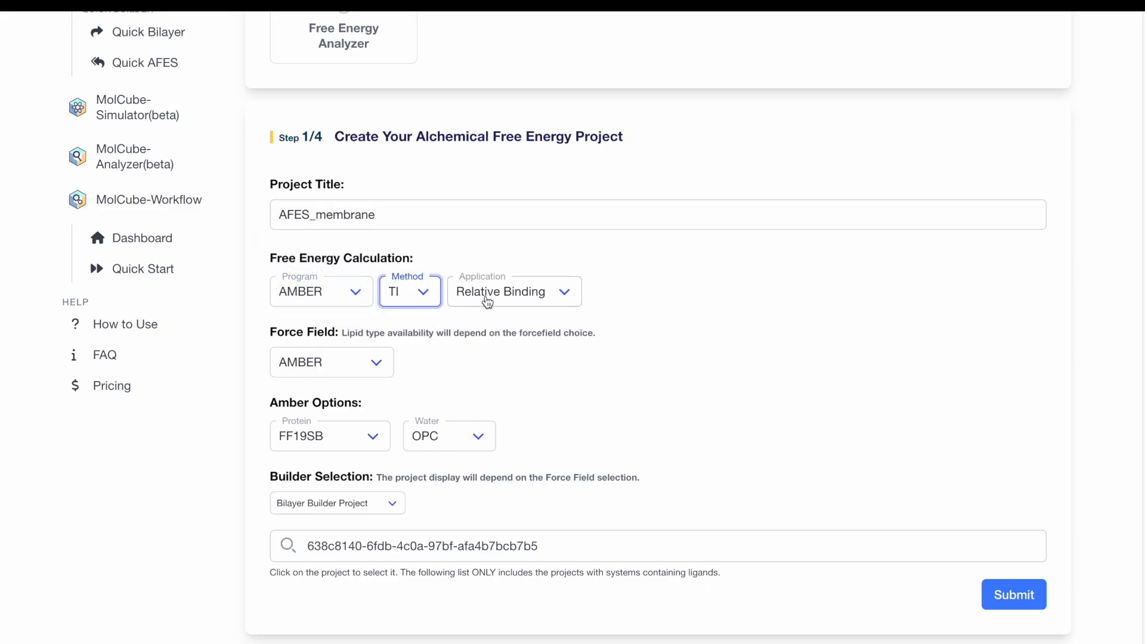
pyautogui.click(485, 299)
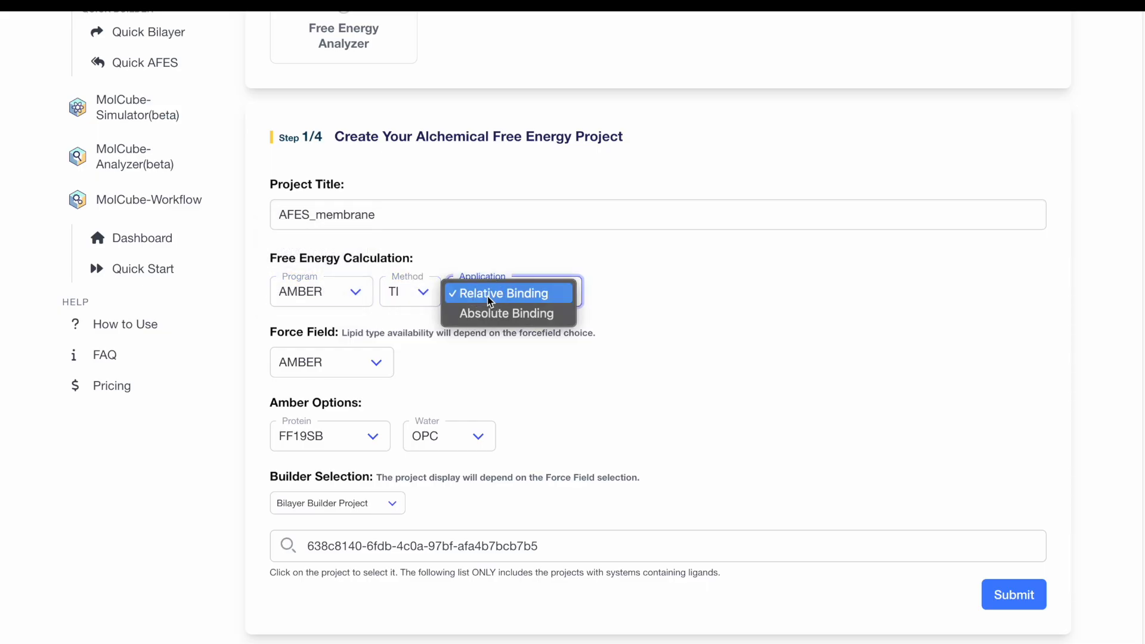
pyautogui.click(413, 367)
pyautogui.click(350, 301)
pyautogui.click(342, 253)
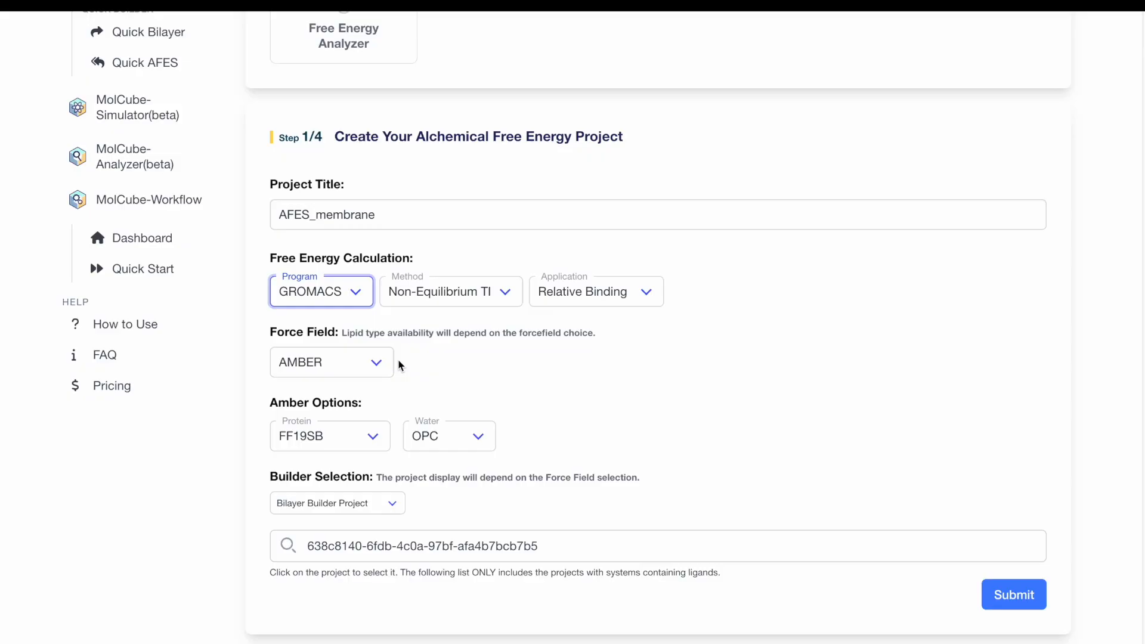
pyautogui.moveTo(627, 555)
pyautogui.click(1012, 592)
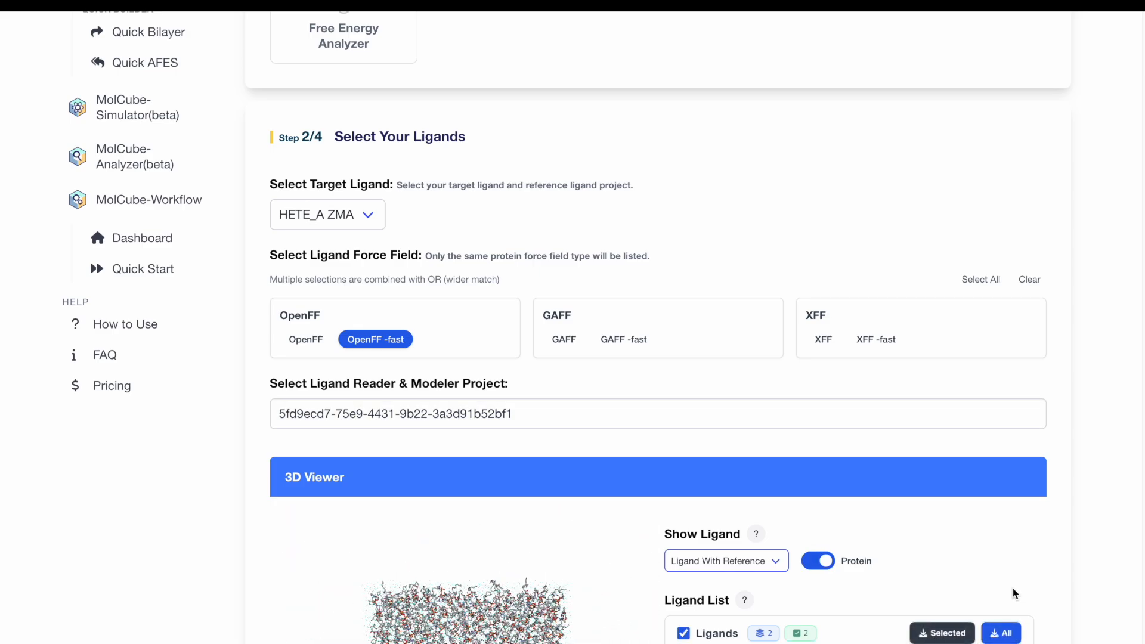
# - Move Ligand1.sdf and Ligand2.sdf with the openff-fast force field from the available list to the selected ligands
pyautogui.scroll(-5, 1103, 508)
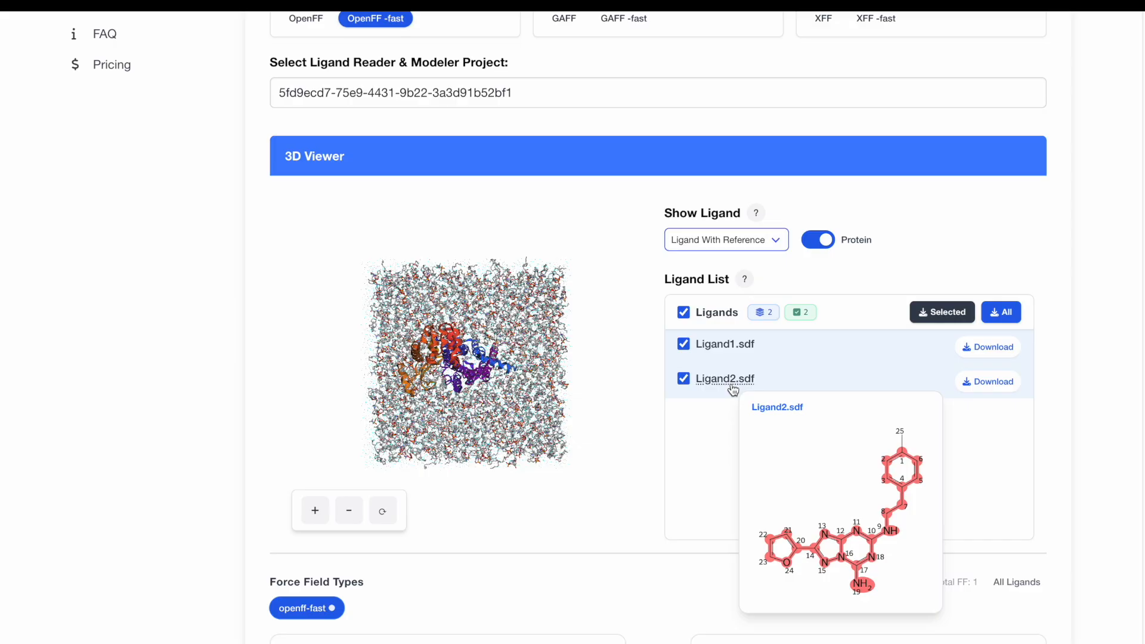
pyautogui.moveTo(741, 354)
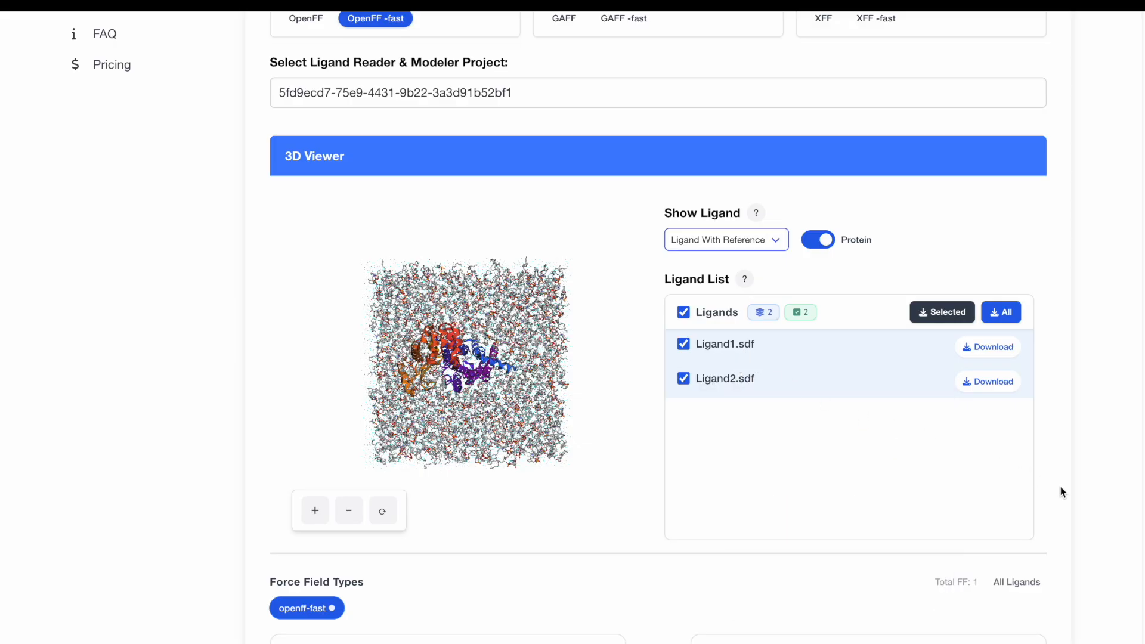
pyautogui.scroll(-8, 1063, 492)
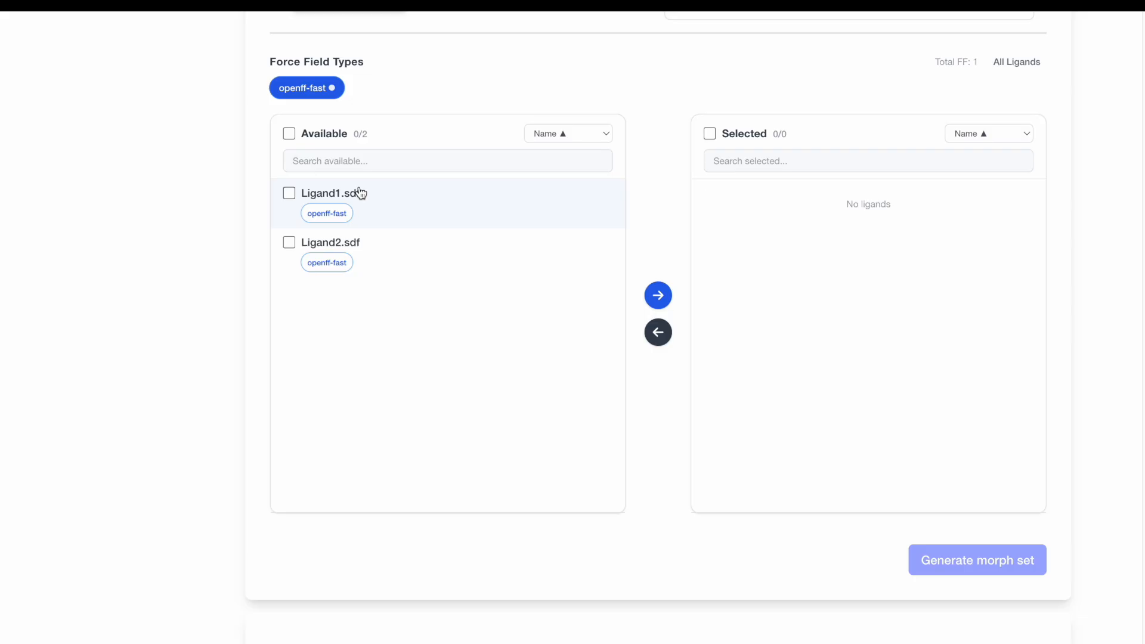
pyautogui.click(359, 192)
pyautogui.click(359, 245)
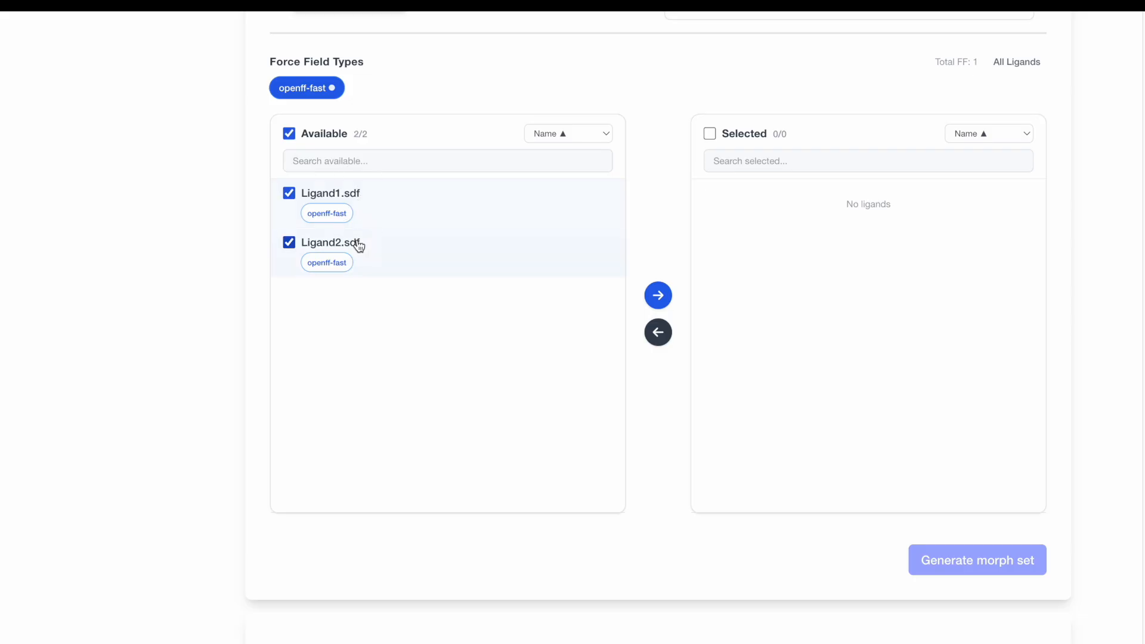
pyautogui.click(658, 296)
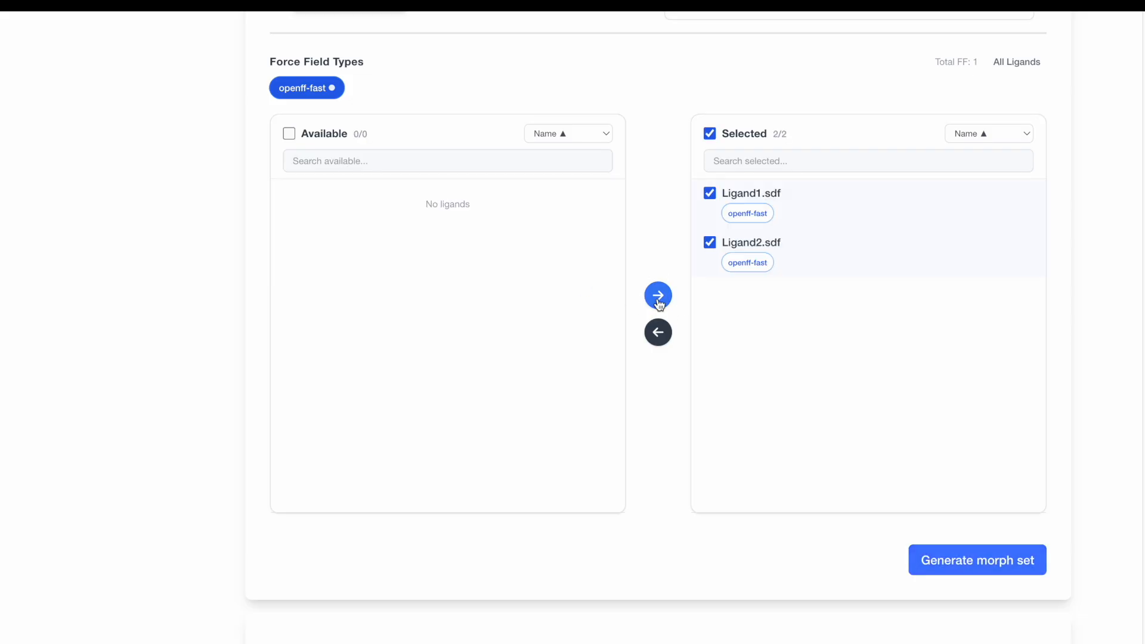
# - Generate the morph set for the selected ligands using the Closed perturbation path
pyautogui.click(979, 565)
pyautogui.click(536, 395)
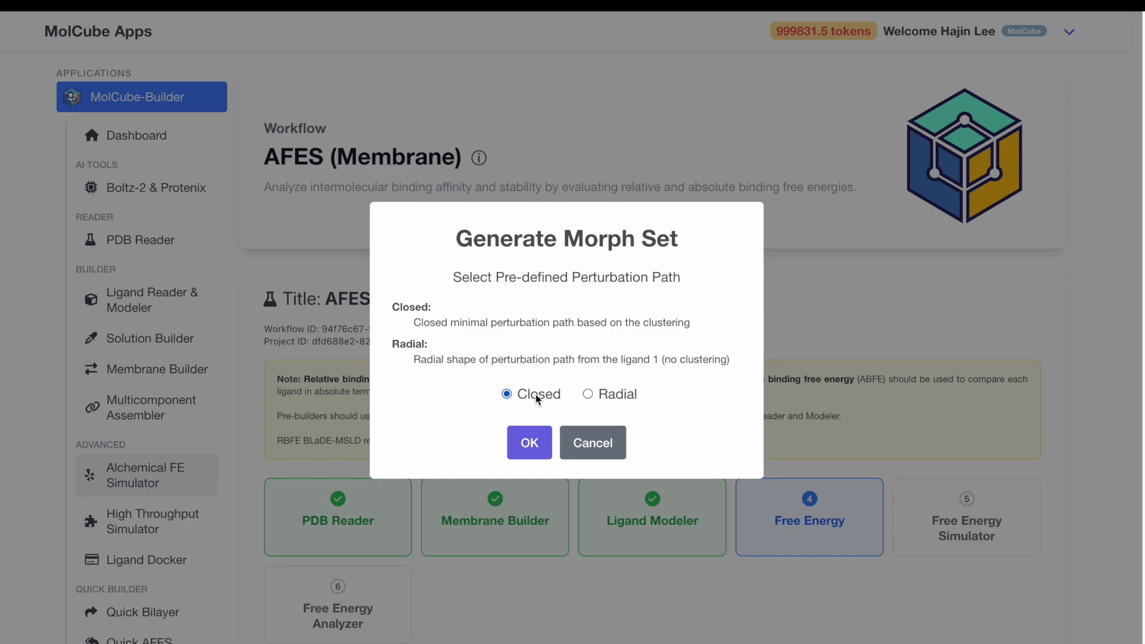
pyautogui.click(616, 398)
pyautogui.click(550, 399)
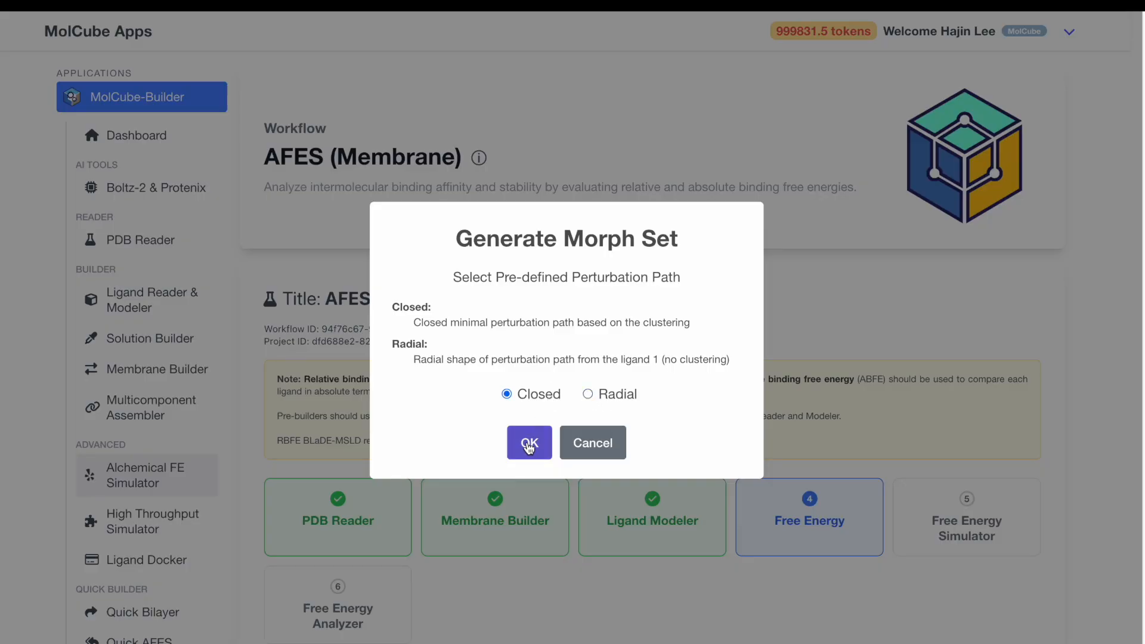
pyautogui.click(529, 448)
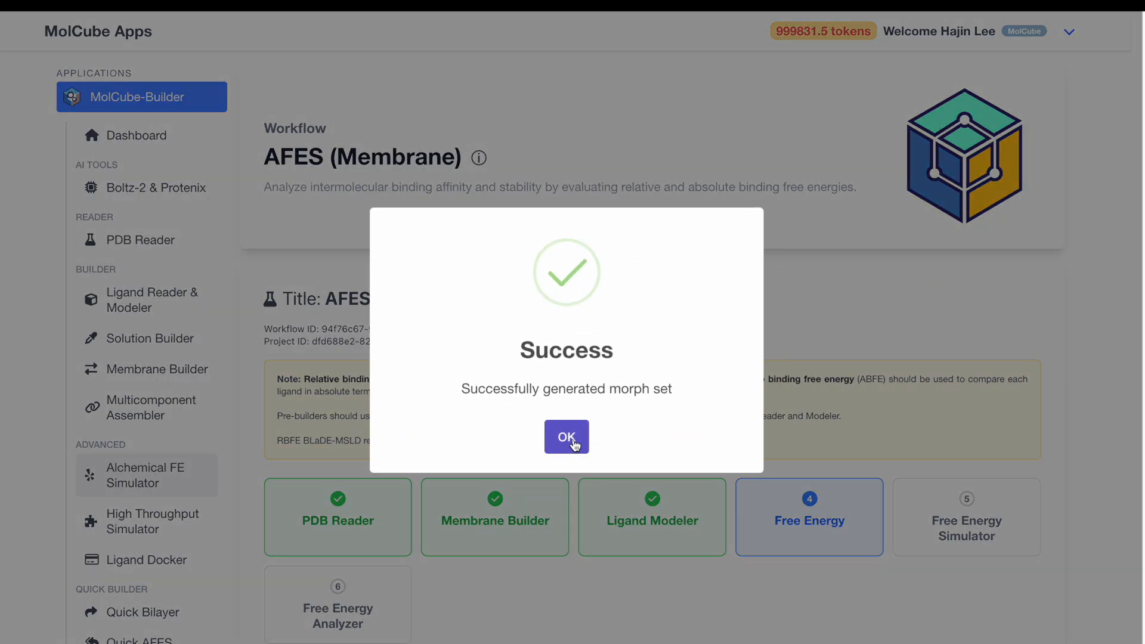
pyautogui.click(567, 438)
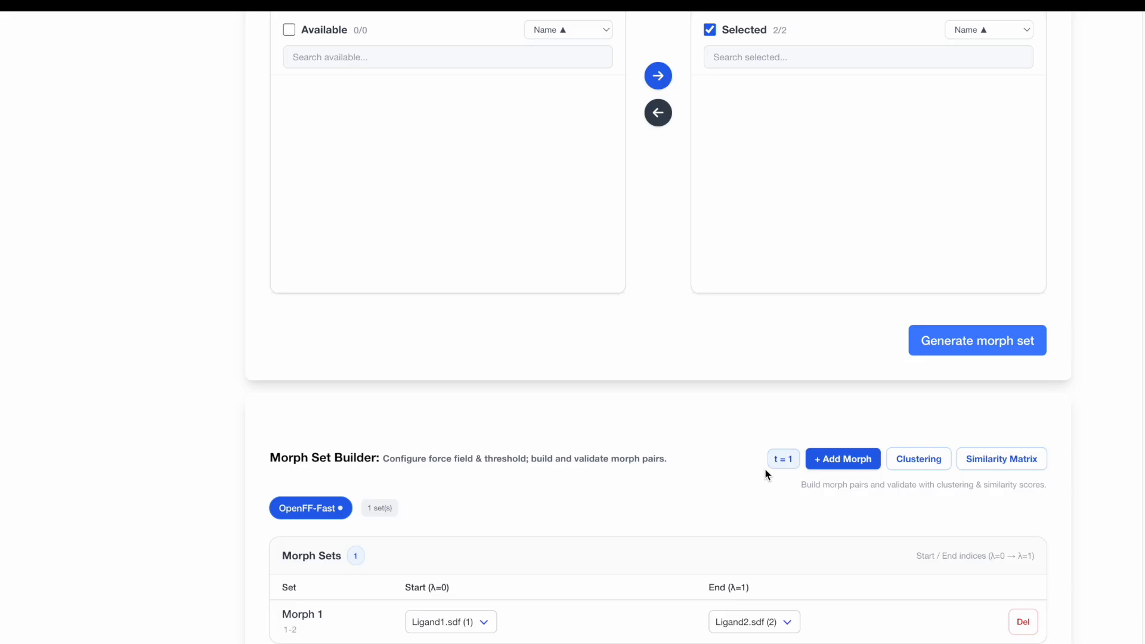
# - Add a second morph from Ligand2.sdf to Ligand1.sdf in the Morph Set Builder and delete it again
pyautogui.scroll(-5, 766, 471)
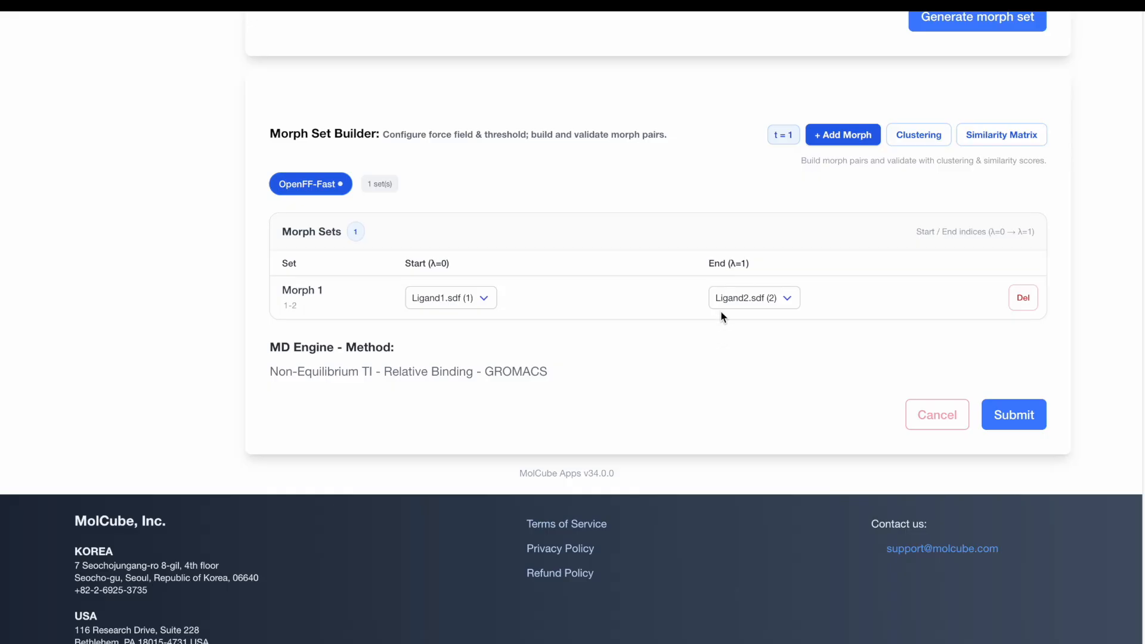
pyautogui.click(830, 140)
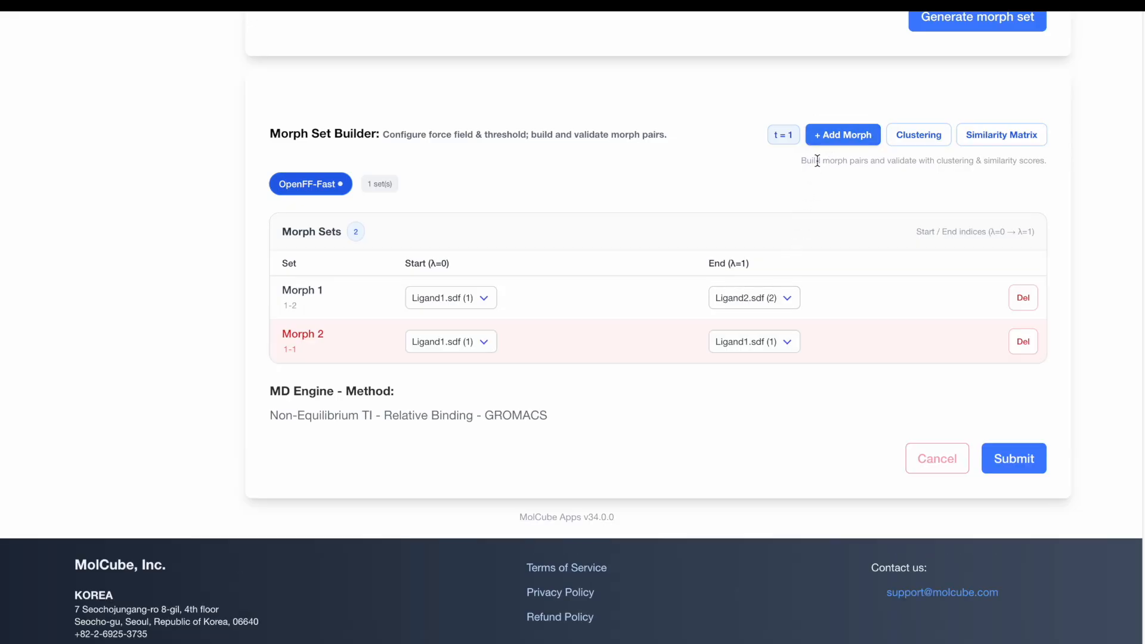
pyautogui.click(483, 342)
pyautogui.click(478, 361)
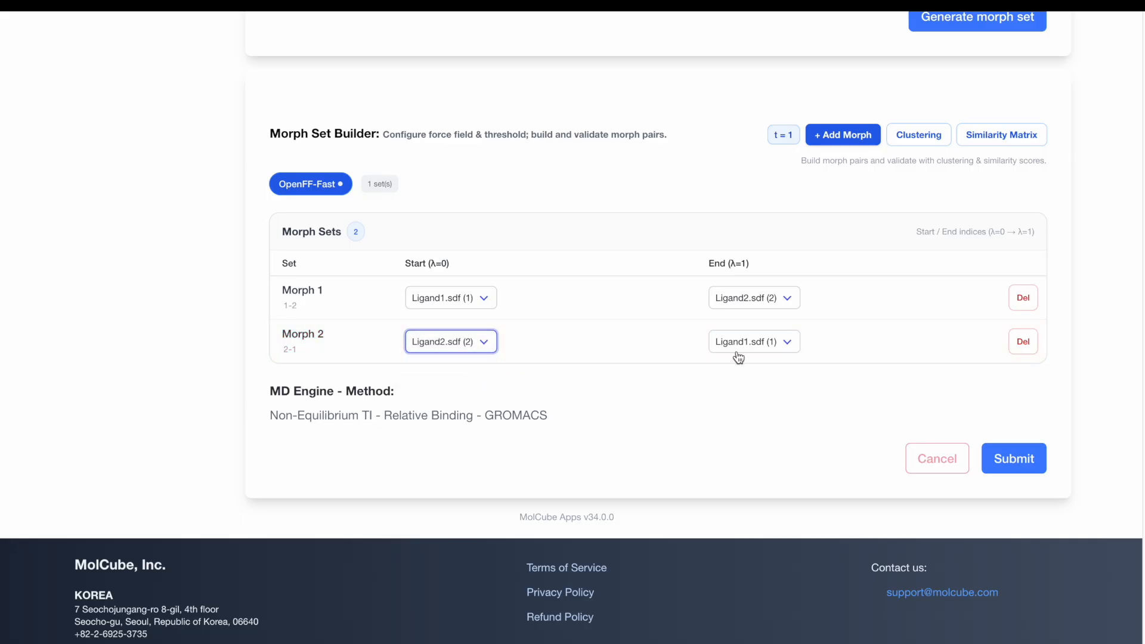
pyautogui.click(746, 346)
pyautogui.click(753, 339)
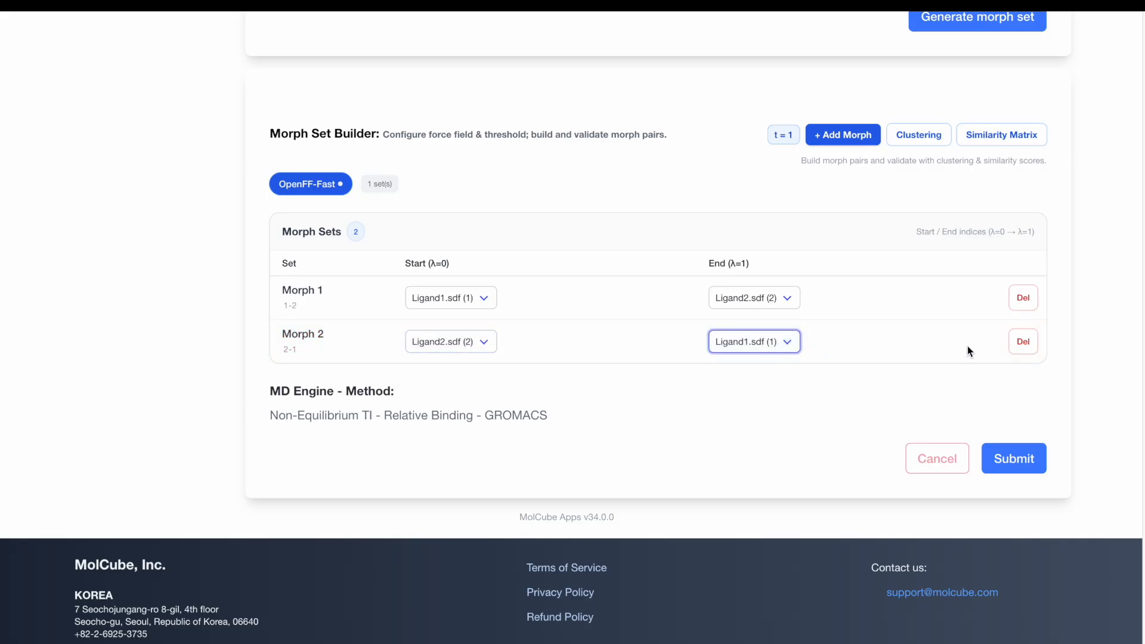
pyautogui.click(1023, 342)
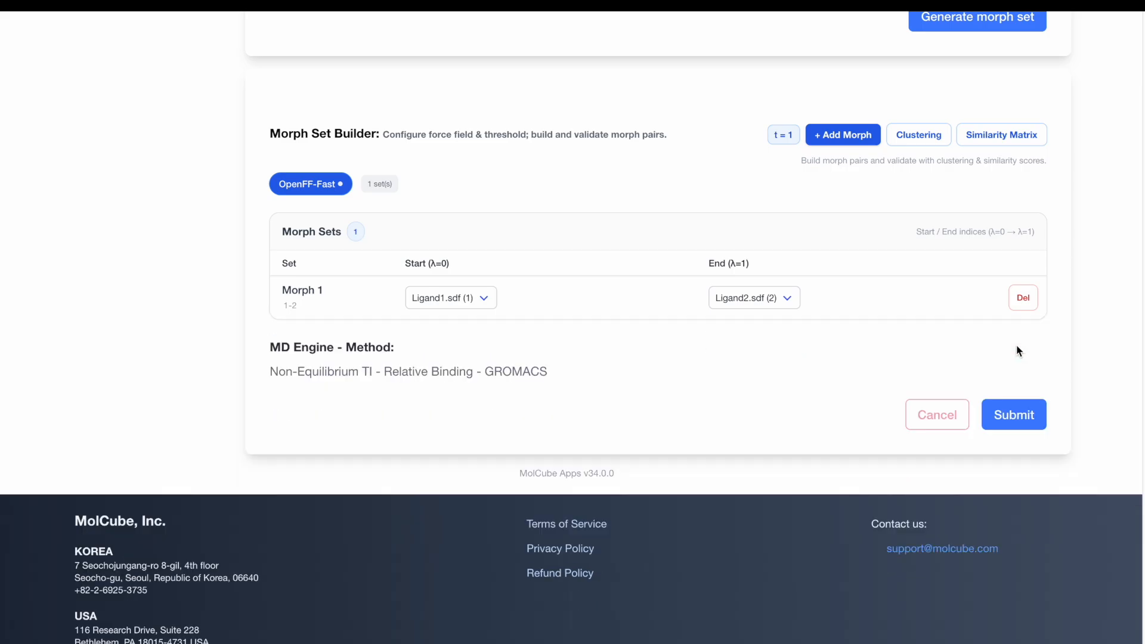
# - In the clustering result, try adding an edge from Ligand2.sdf to Ligand1.sdf, delete that edge, and close the result
pyautogui.click(919, 136)
pyautogui.scroll(-3, 919, 179)
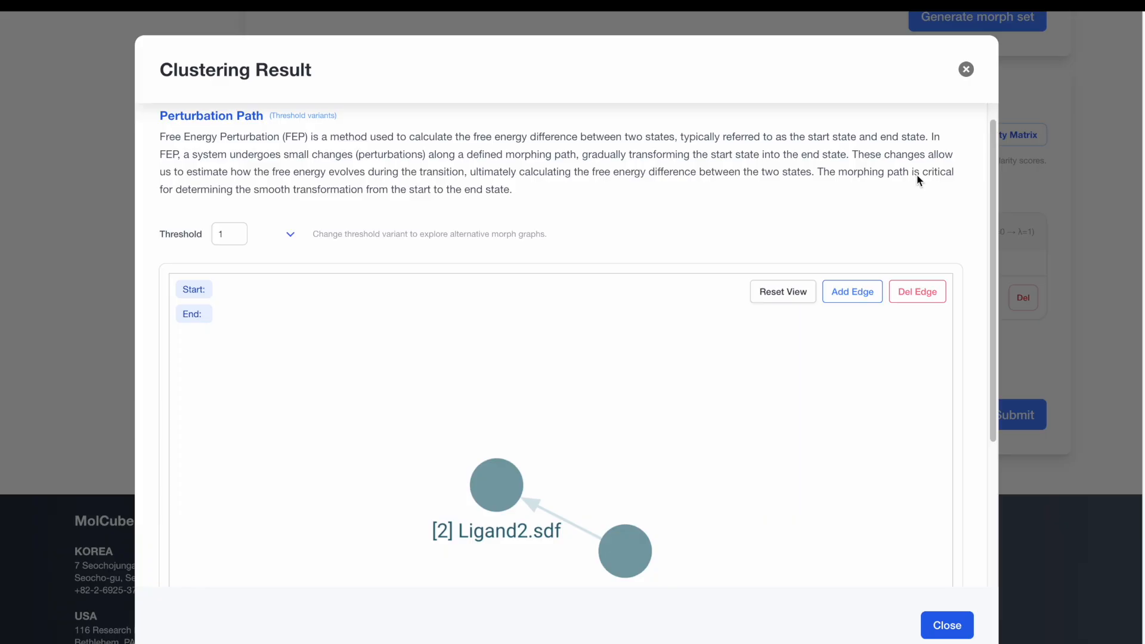
pyautogui.click(510, 404)
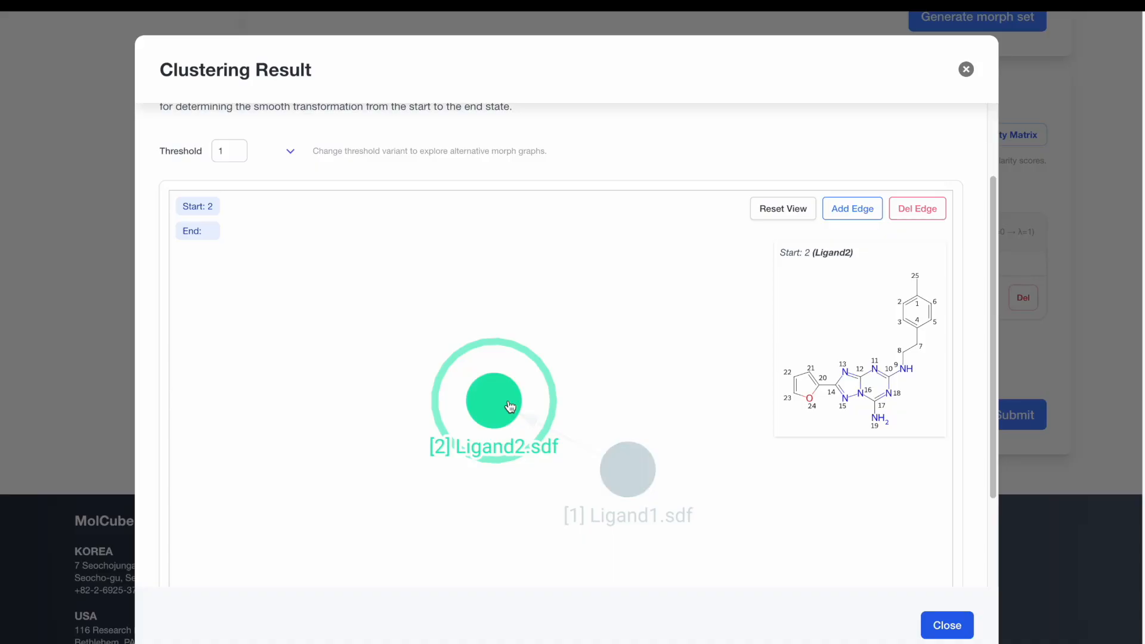
pyautogui.click(611, 455)
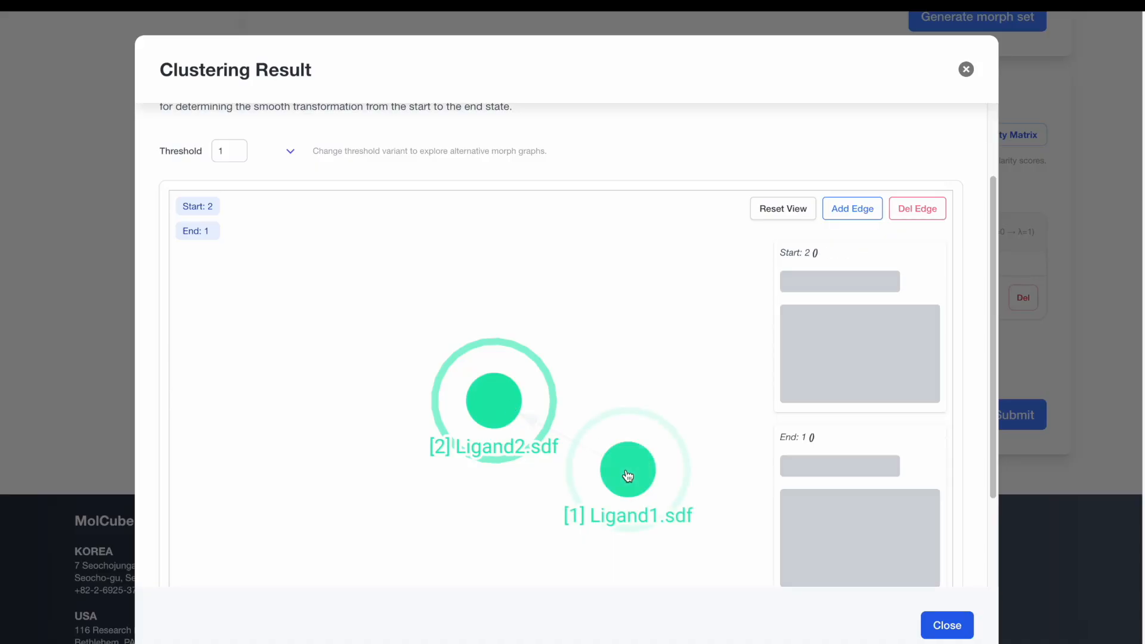
pyautogui.click(927, 215)
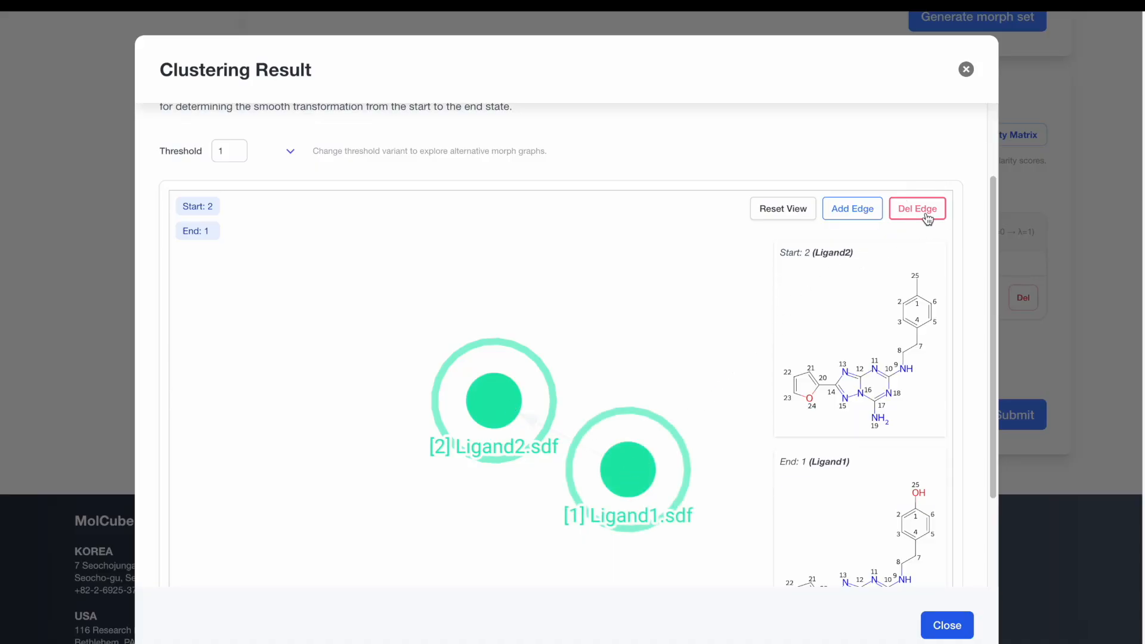
pyautogui.click(841, 217)
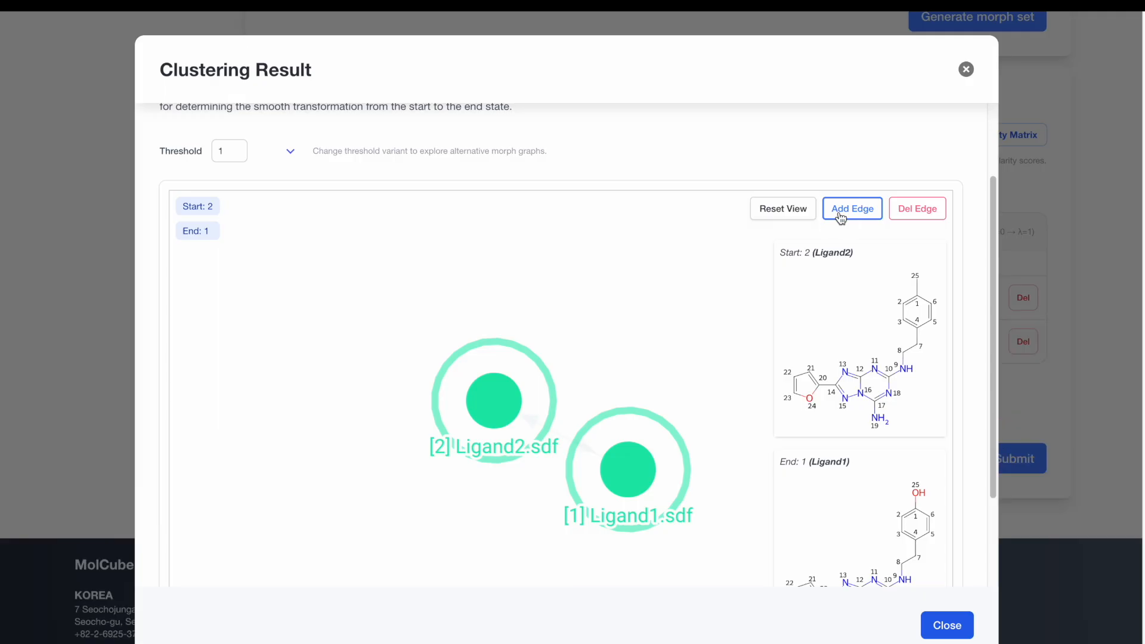
pyautogui.click(939, 213)
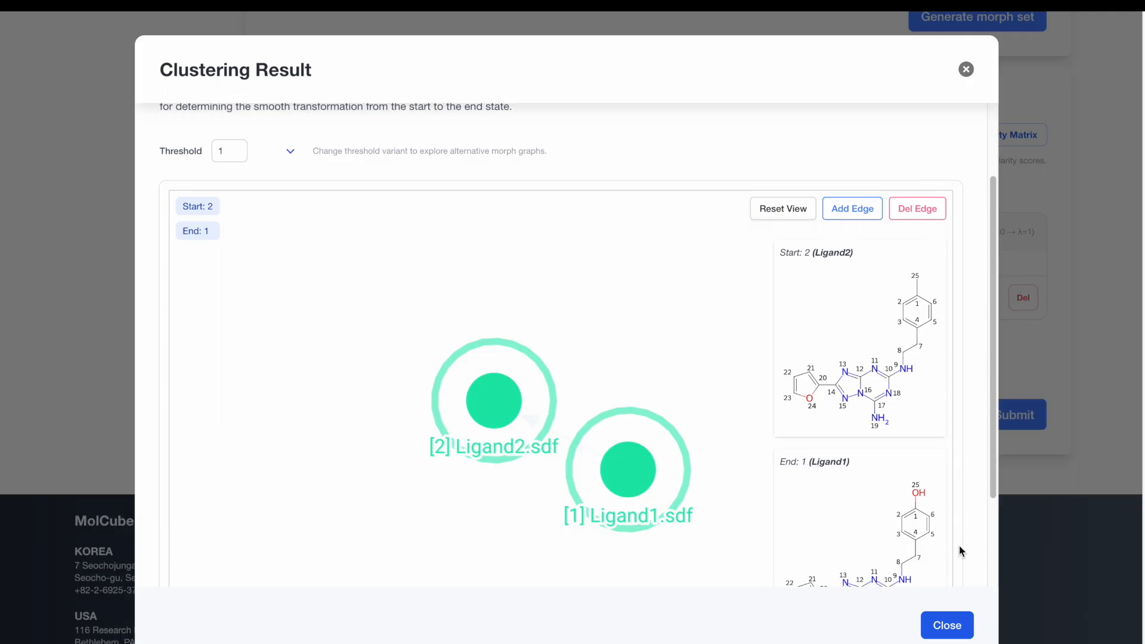
pyautogui.click(965, 620)
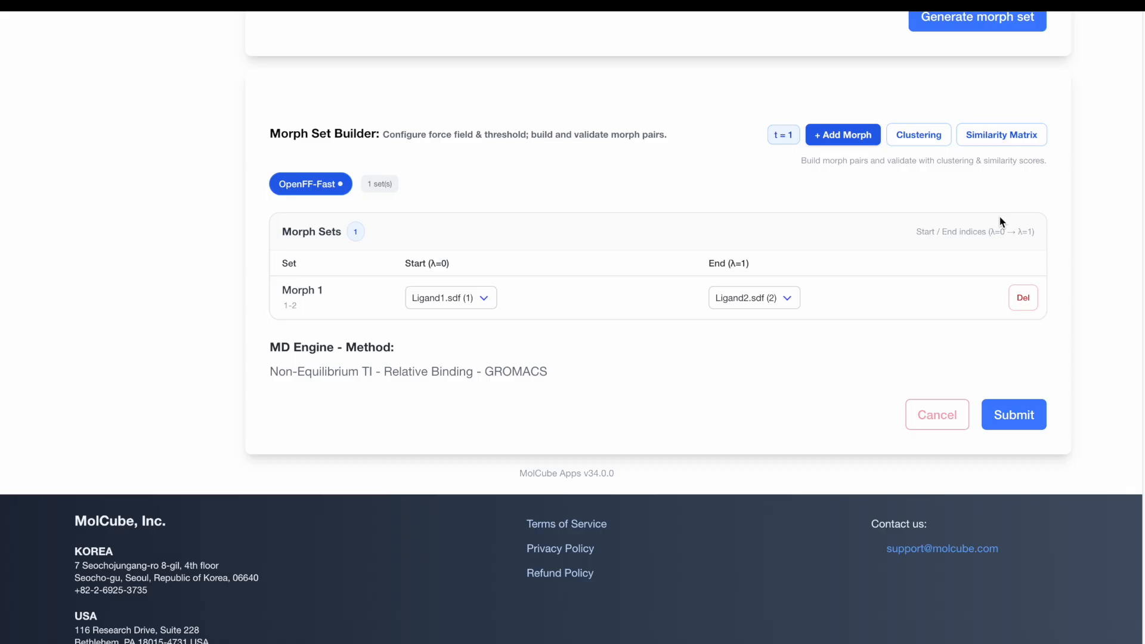
# - Examine the similarity matrix and compare the structures of the Ligand2 and Ligand1 pair
pyautogui.click(1001, 138)
pyautogui.scroll(-5, 892, 415)
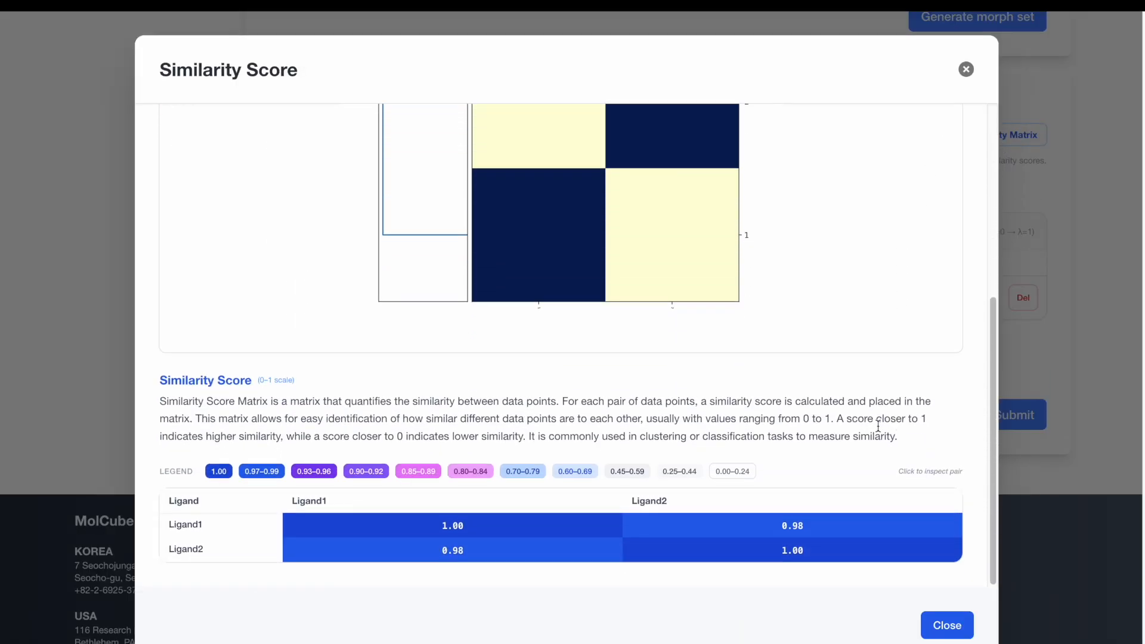
pyautogui.click(581, 544)
pyautogui.scroll(-3, 640, 416)
pyautogui.scroll(-2, 641, 416)
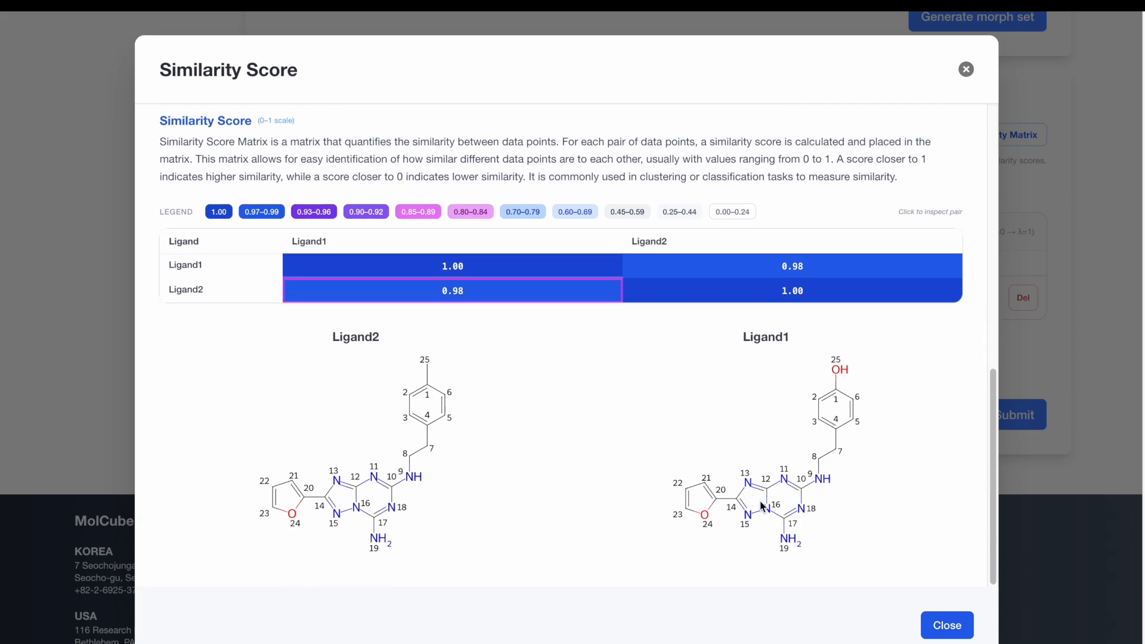
pyautogui.click(937, 627)
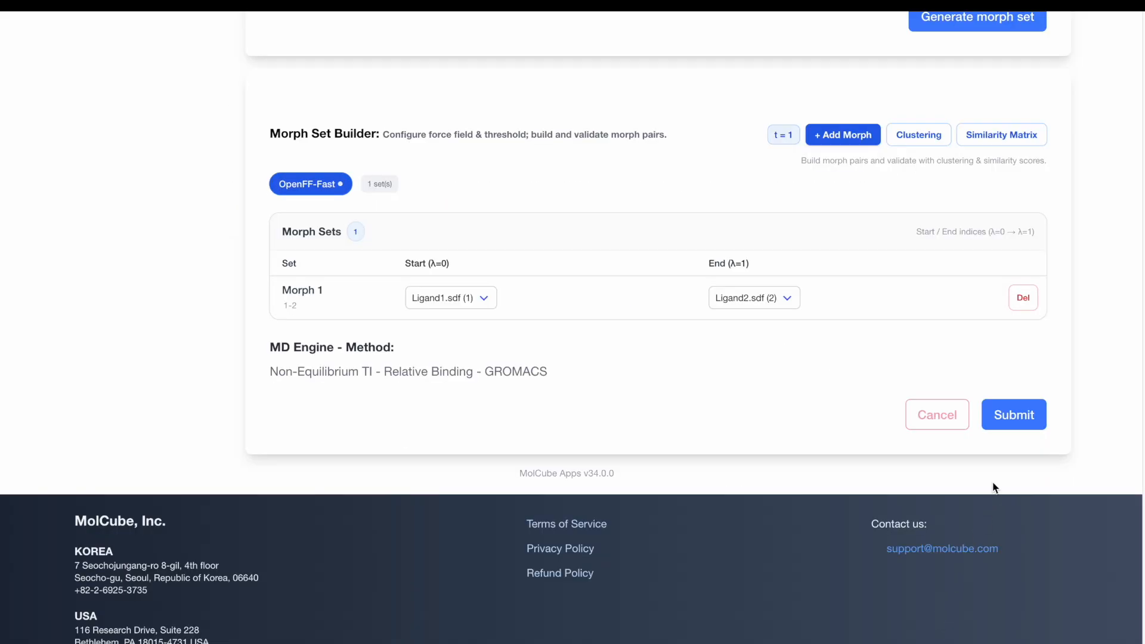
# - Submit the morph set, and in Morph 1's core indices, exclude atom 1 from both ligands and restore it
pyautogui.click(1010, 427)
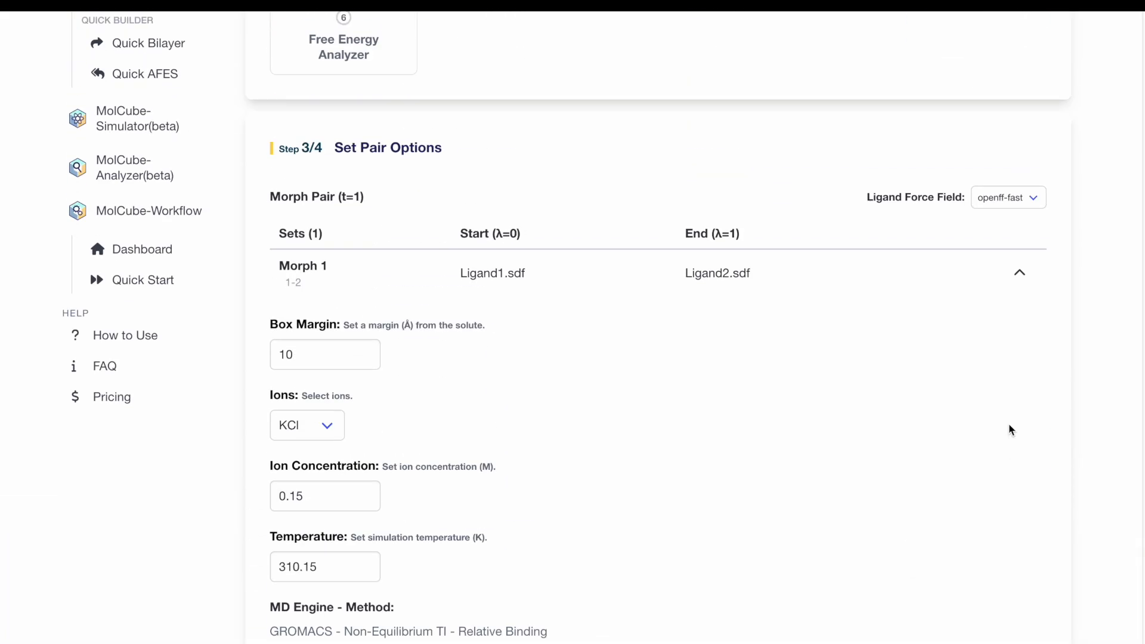
pyautogui.scroll(-2, 1010, 429)
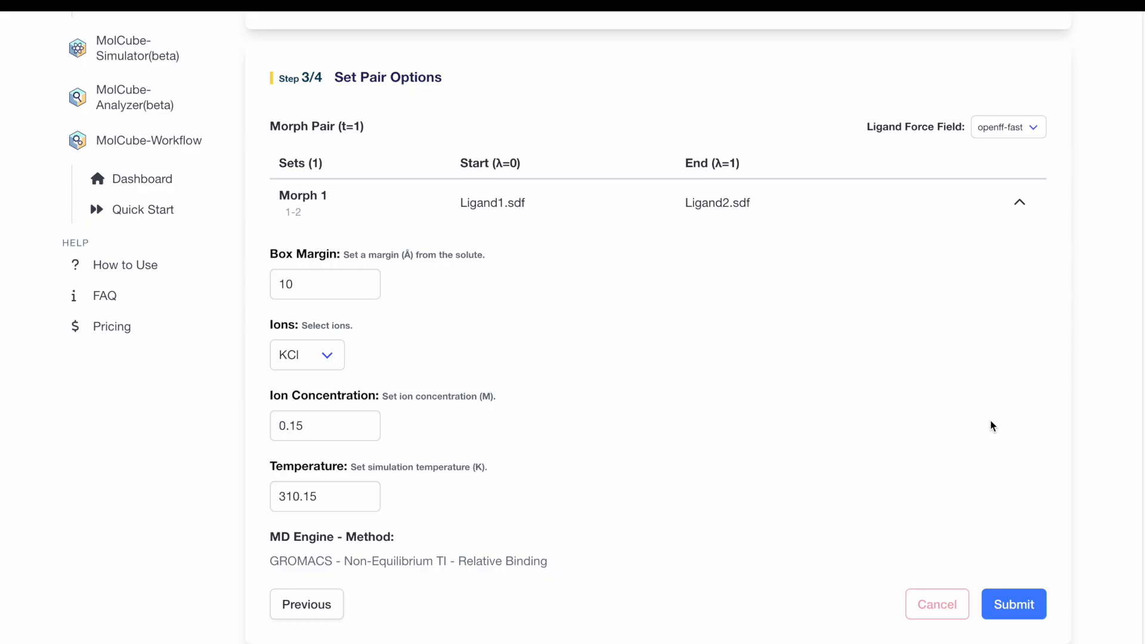
pyautogui.click(1018, 204)
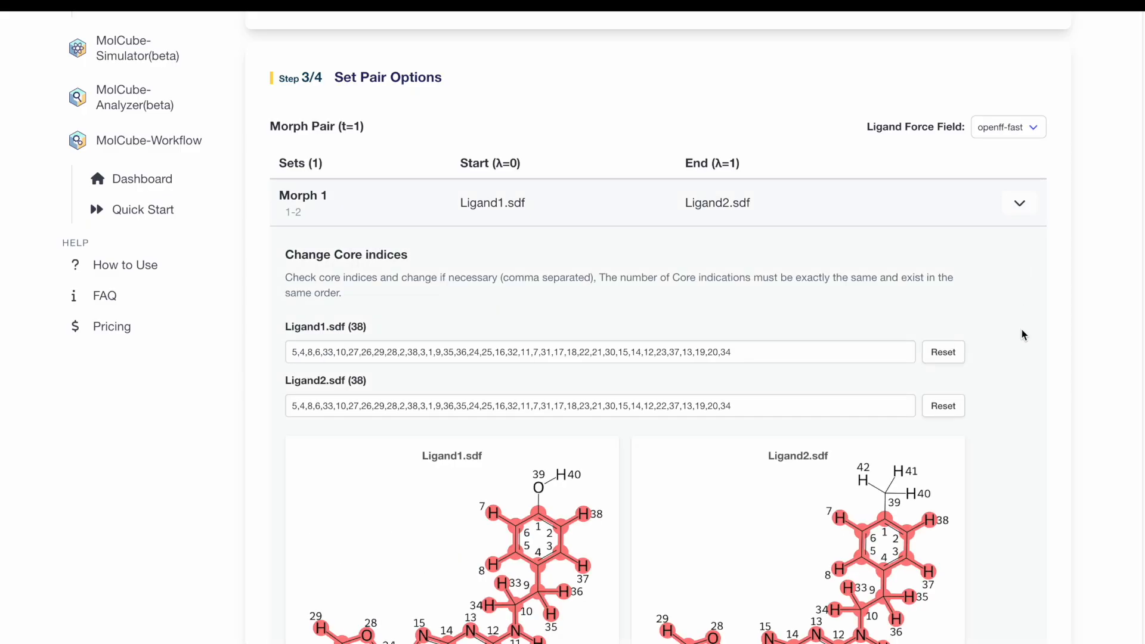
pyautogui.scroll(-5, 1022, 334)
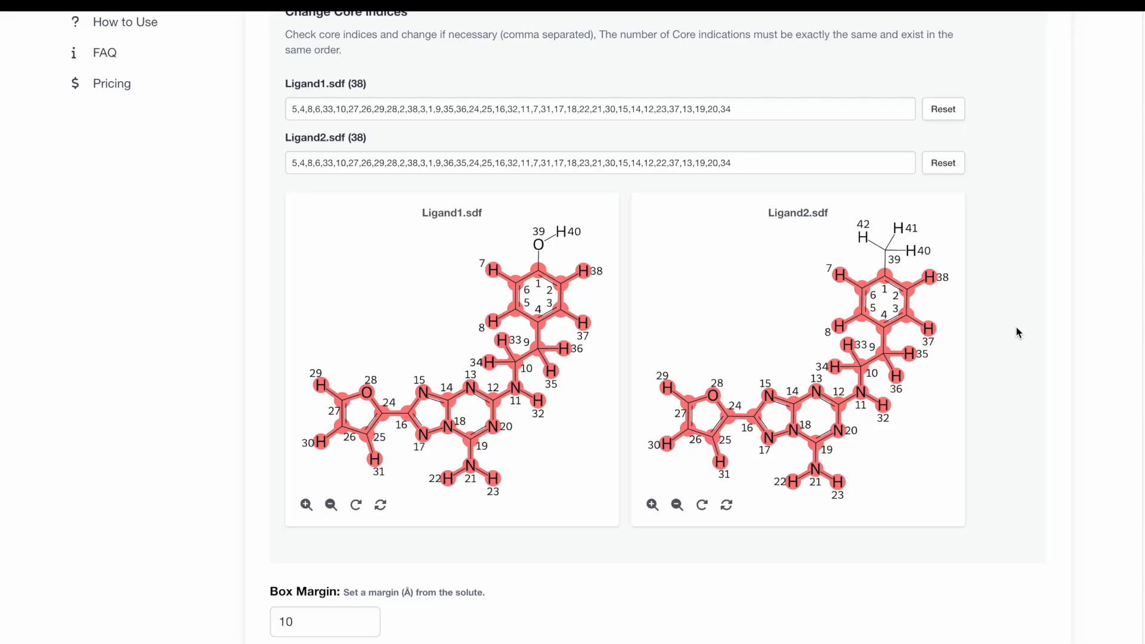
pyautogui.click(889, 280)
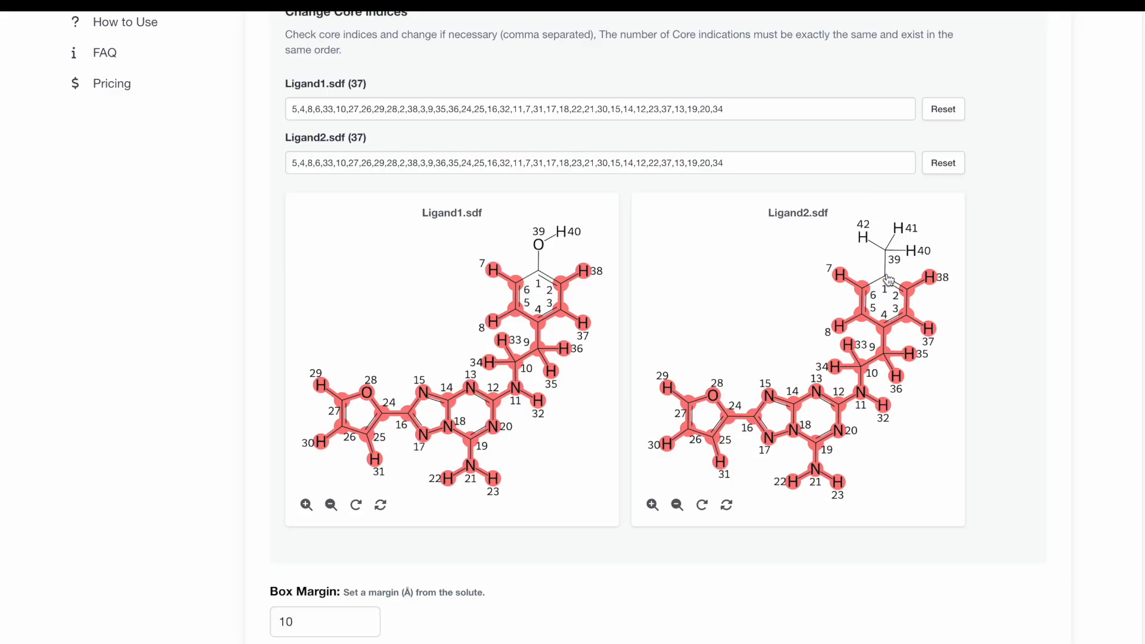
pyautogui.click(889, 279)
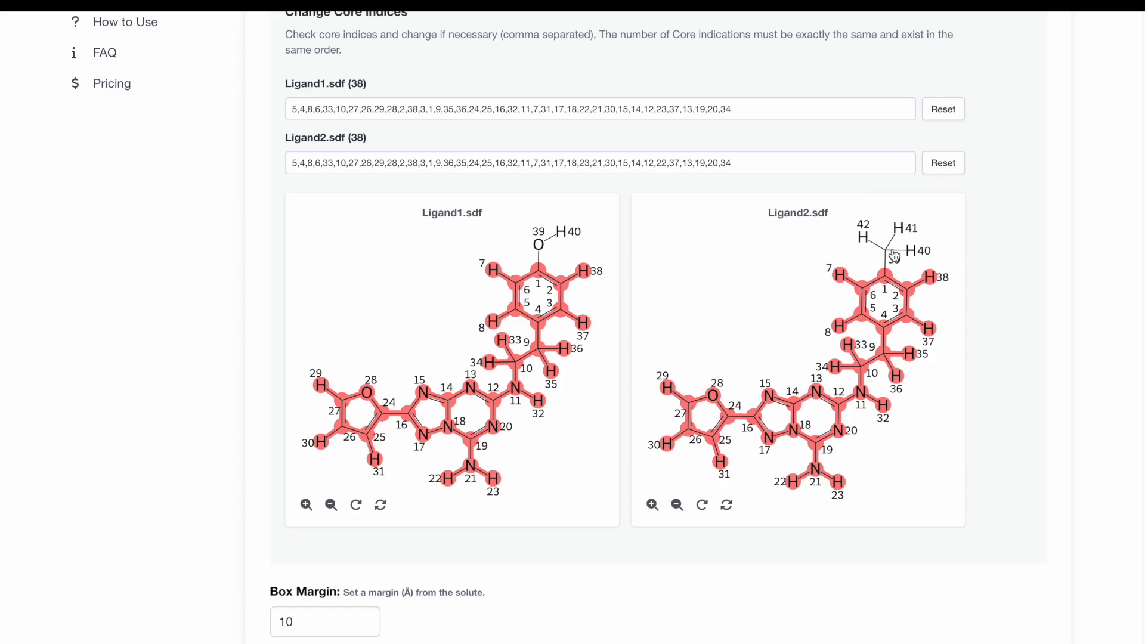
# - Submit the pair options with the default box margin, KCl ions and temperature, and proceed to the Free Energy Simulator project form
pyautogui.scroll(-3, 1023, 340)
pyautogui.scroll(-2, 1025, 336)
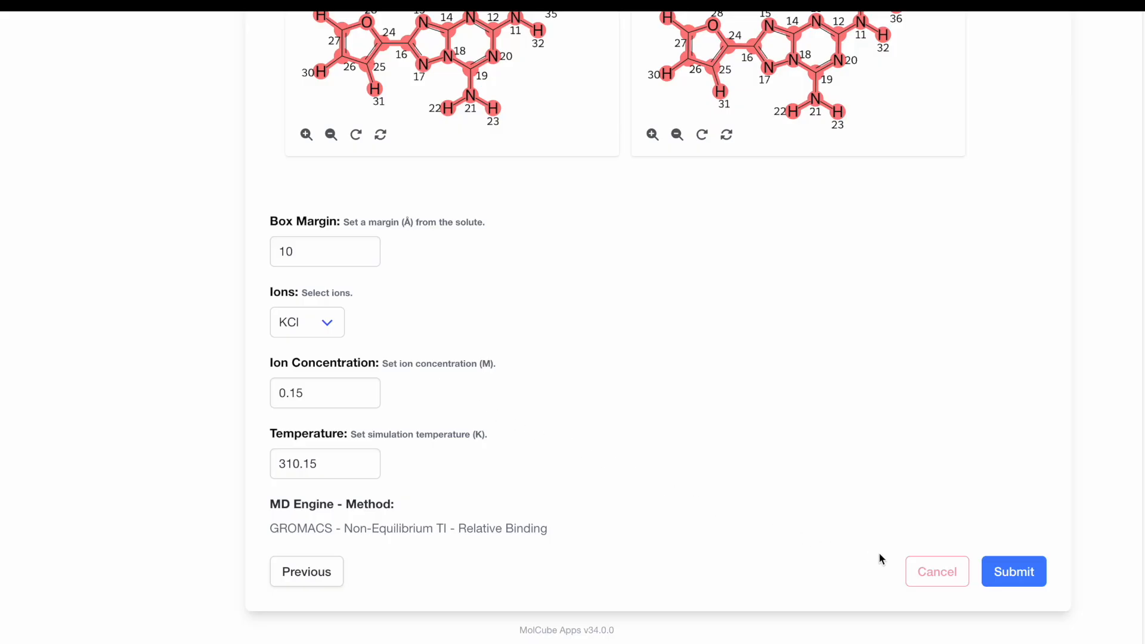
pyautogui.click(1020, 579)
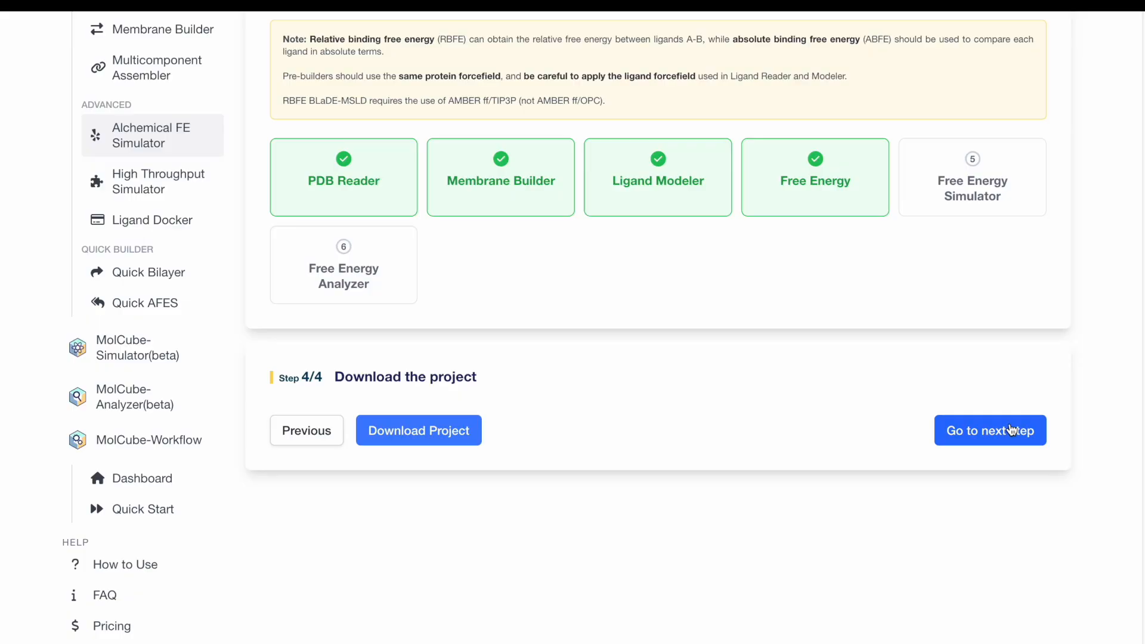
pyautogui.click(1012, 430)
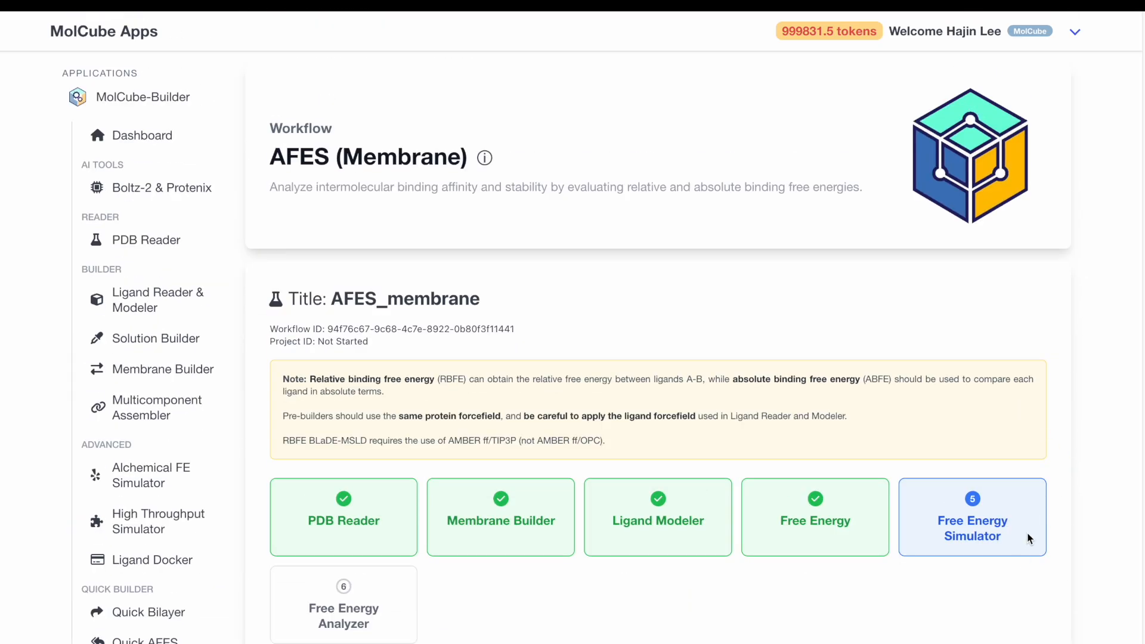
pyautogui.scroll(-10, 1027, 539)
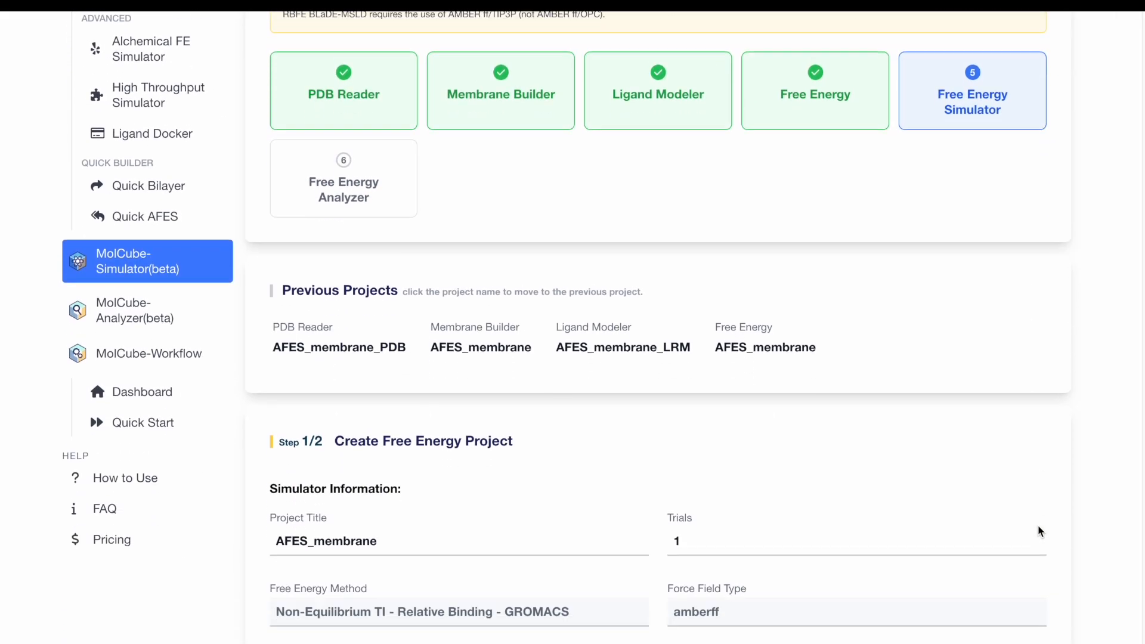
pyautogui.scroll(-2, 1039, 530)
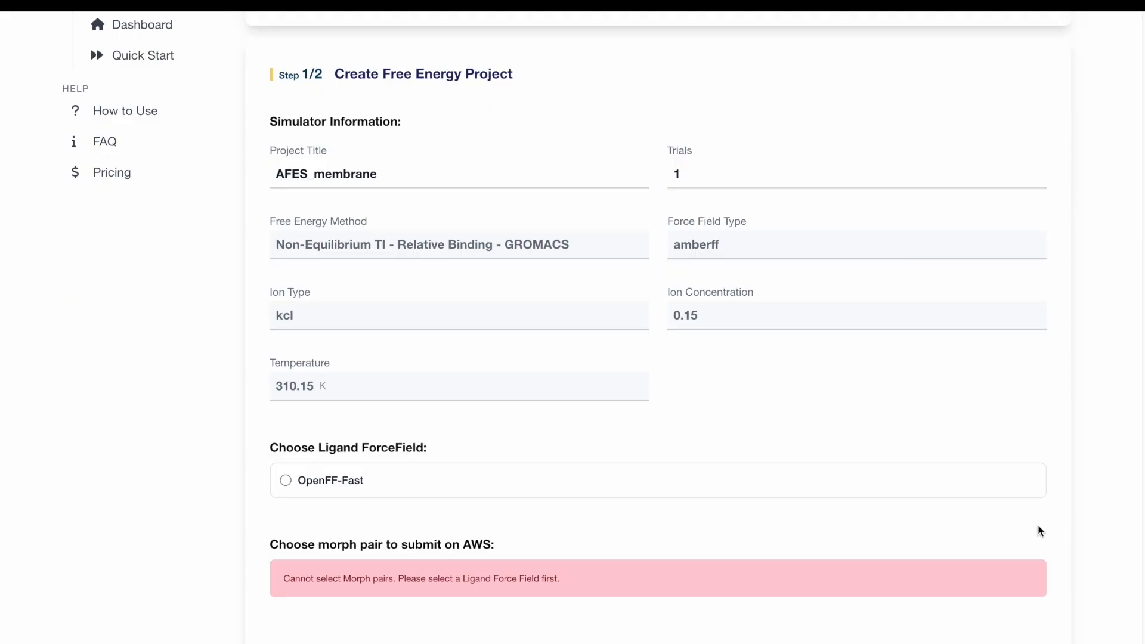
# - Choose the OpenFF-Fast ligand force field, select Morph 1 for the AWS submission and expand its core indices
pyautogui.click(965, 492)
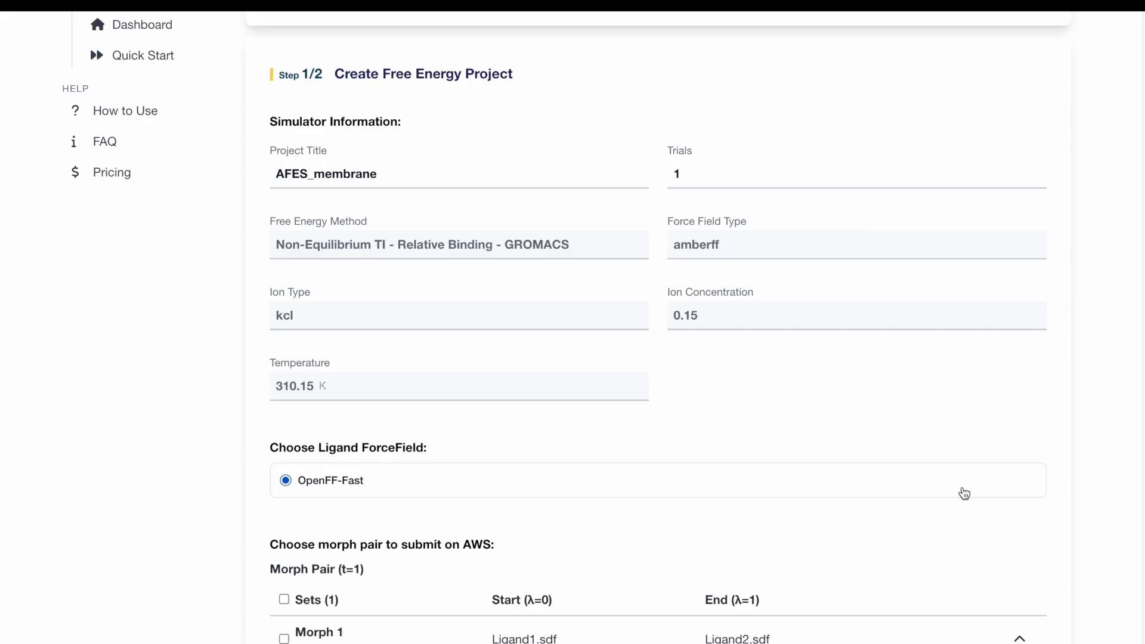
pyautogui.scroll(-3, 972, 477)
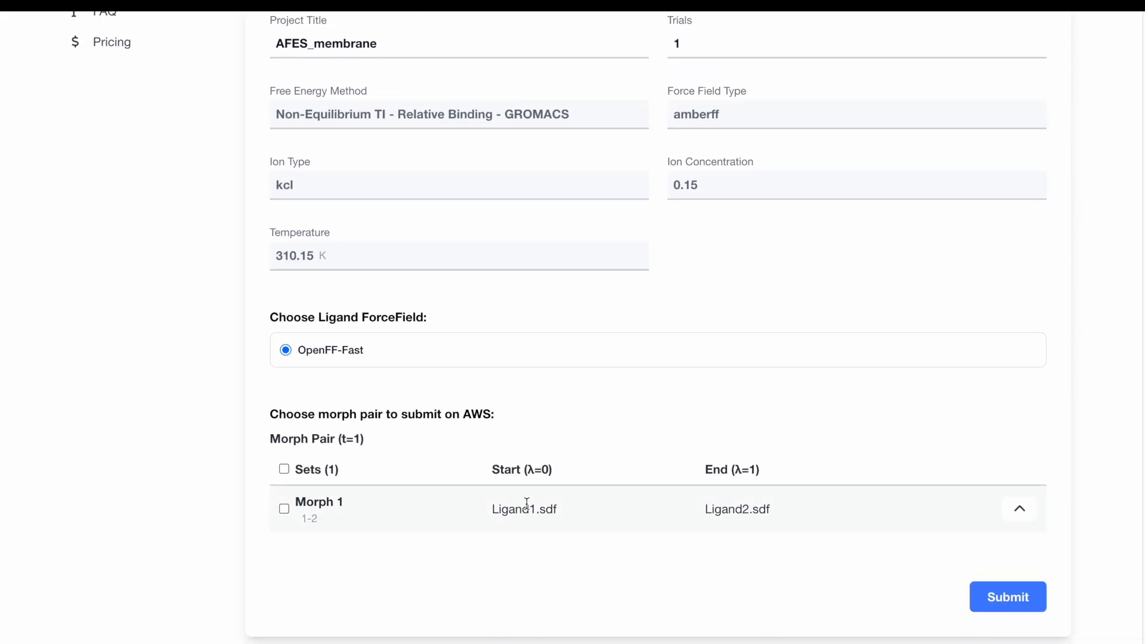
pyautogui.click(284, 508)
pyautogui.click(1020, 509)
pyautogui.scroll(-9, 1068, 418)
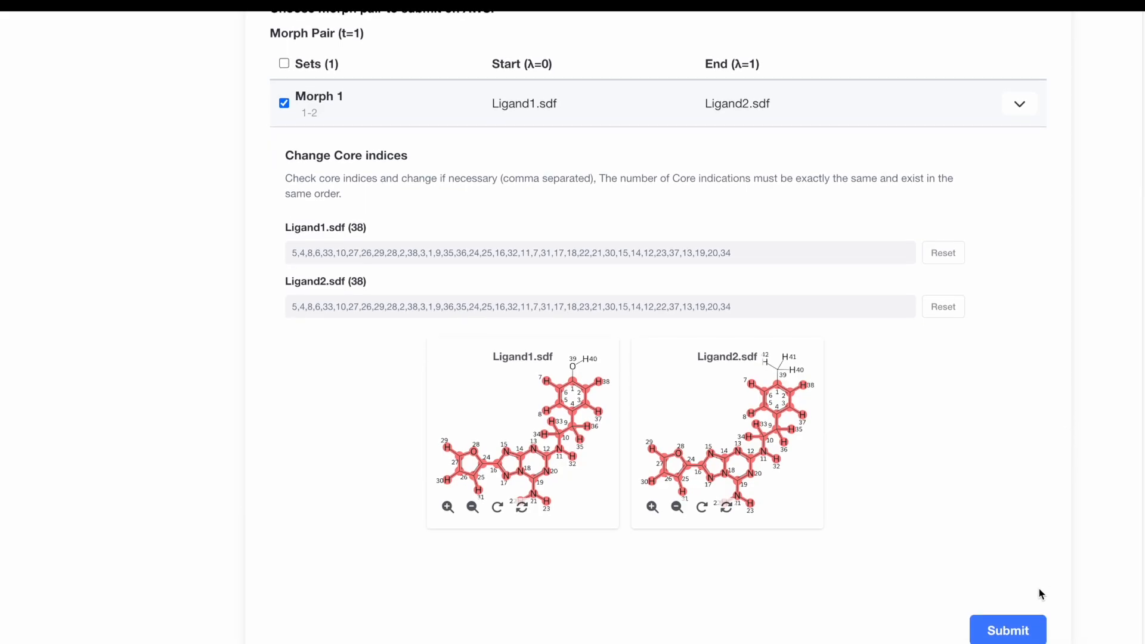
# - Submit the free energy project to the Simulator on AWS and bring up the job status of morph 1-2
pyautogui.click(1024, 633)
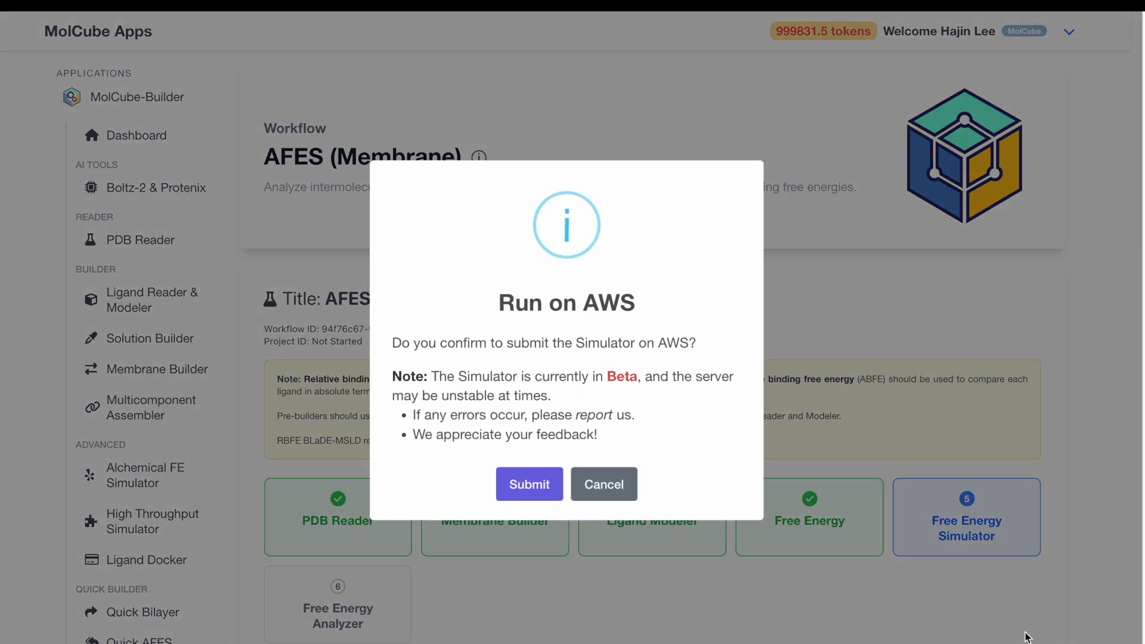
pyautogui.click(543, 483)
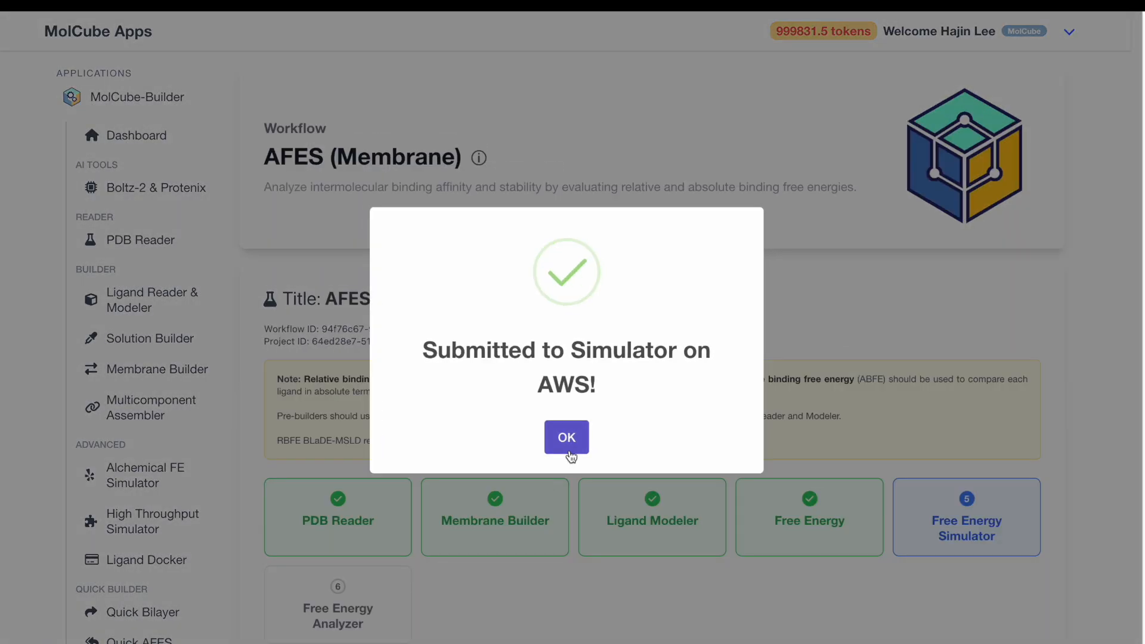
pyautogui.click(567, 438)
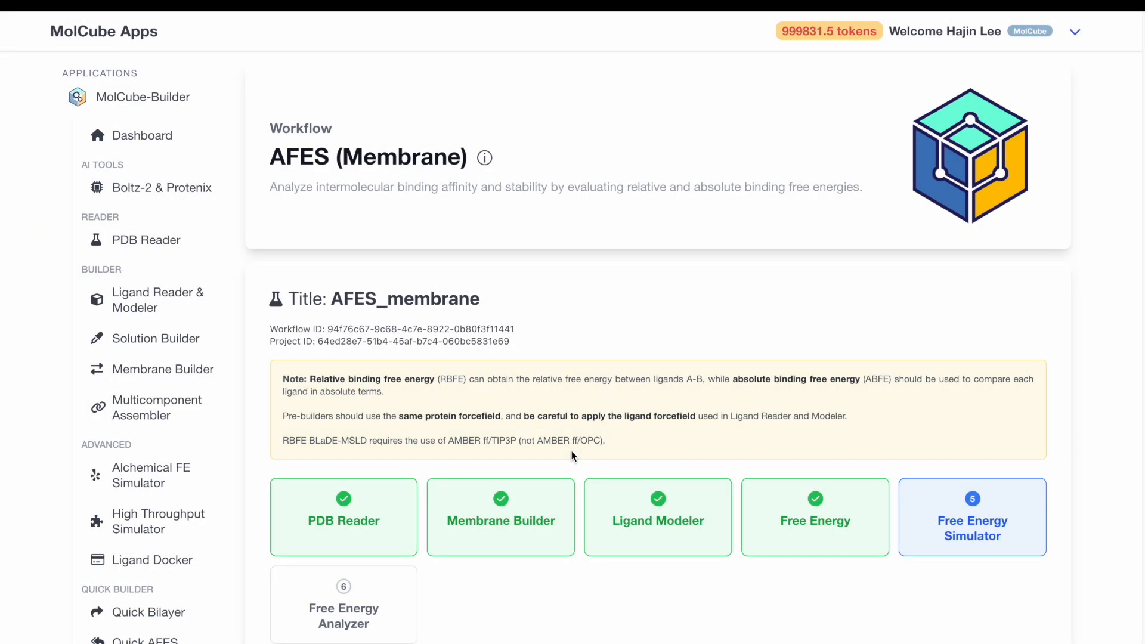
pyautogui.scroll(-15, 571, 451)
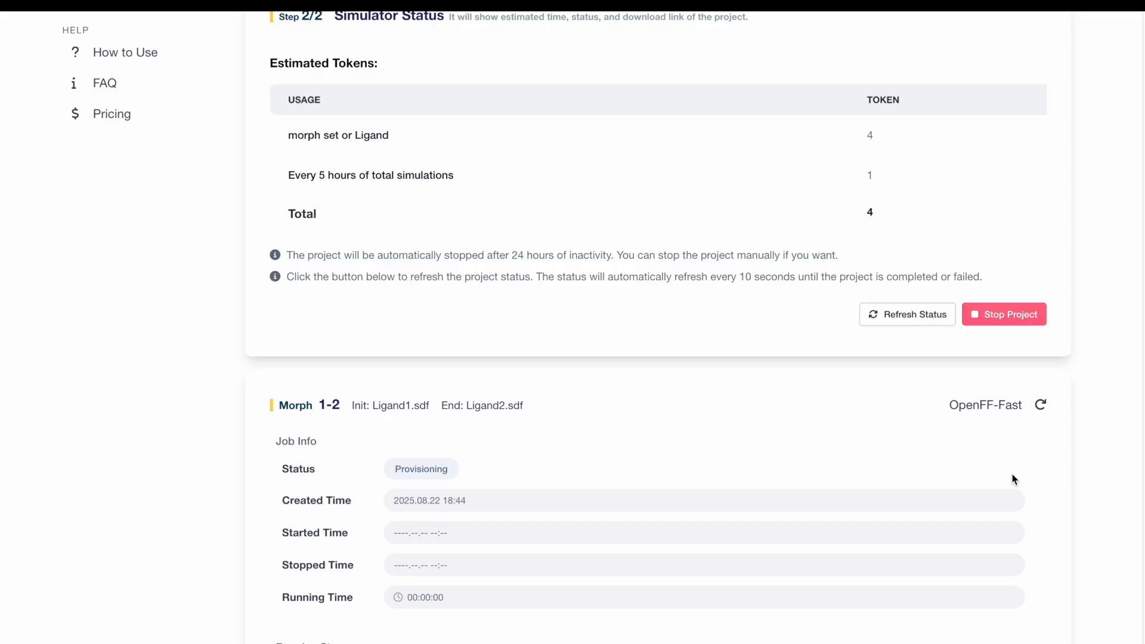
pyautogui.scroll(-6, 1026, 477)
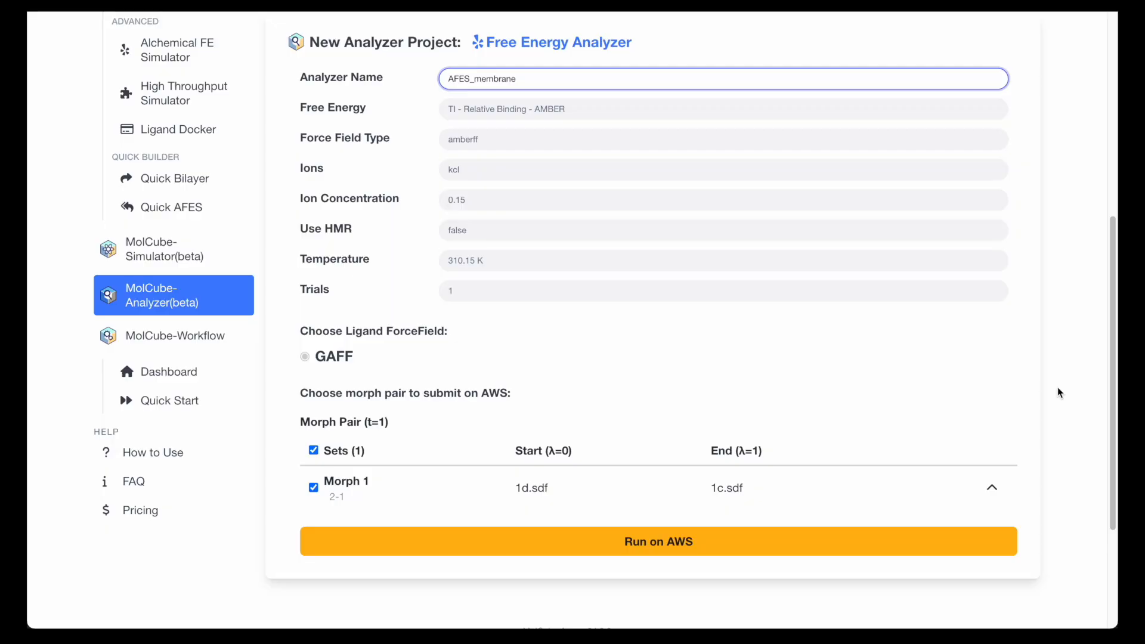
# - Run the AFES_membrane analyzer project on AWS for the 1d.sdf to 1c.sdf morph and bring up its job progress
pyautogui.click(909, 553)
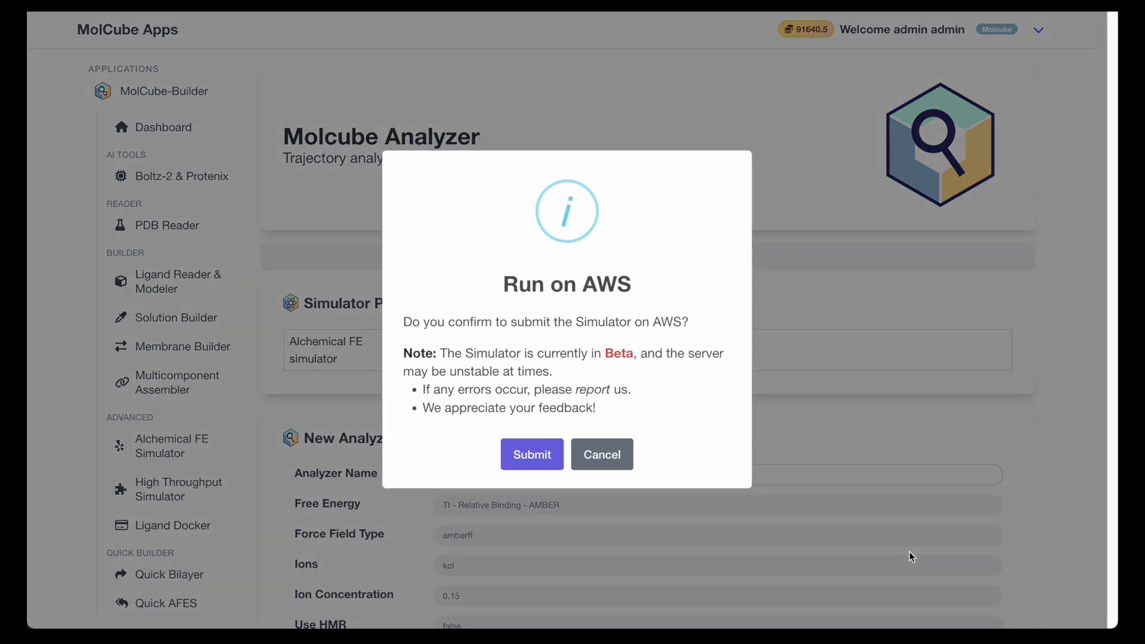
pyautogui.click(555, 464)
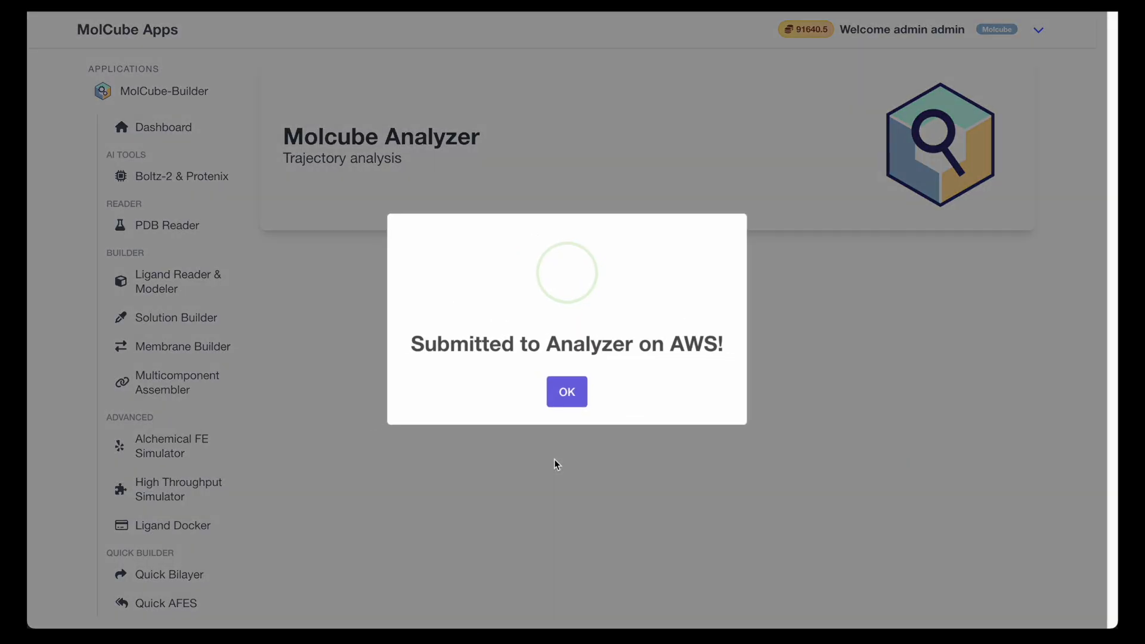
pyautogui.click(568, 393)
pyautogui.scroll(-6, 567, 393)
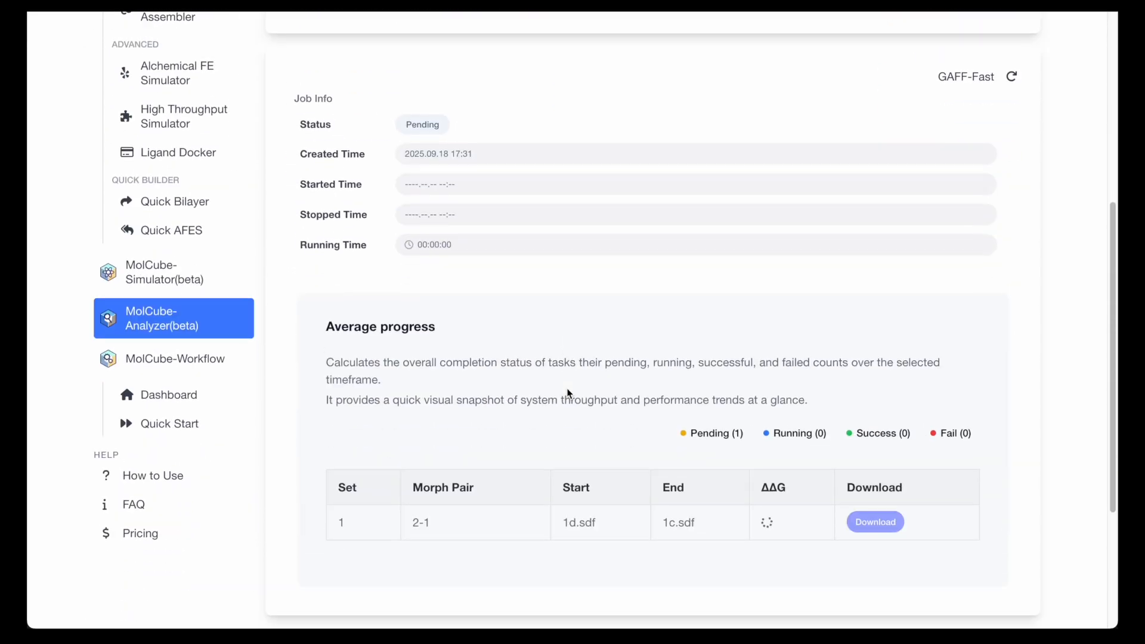